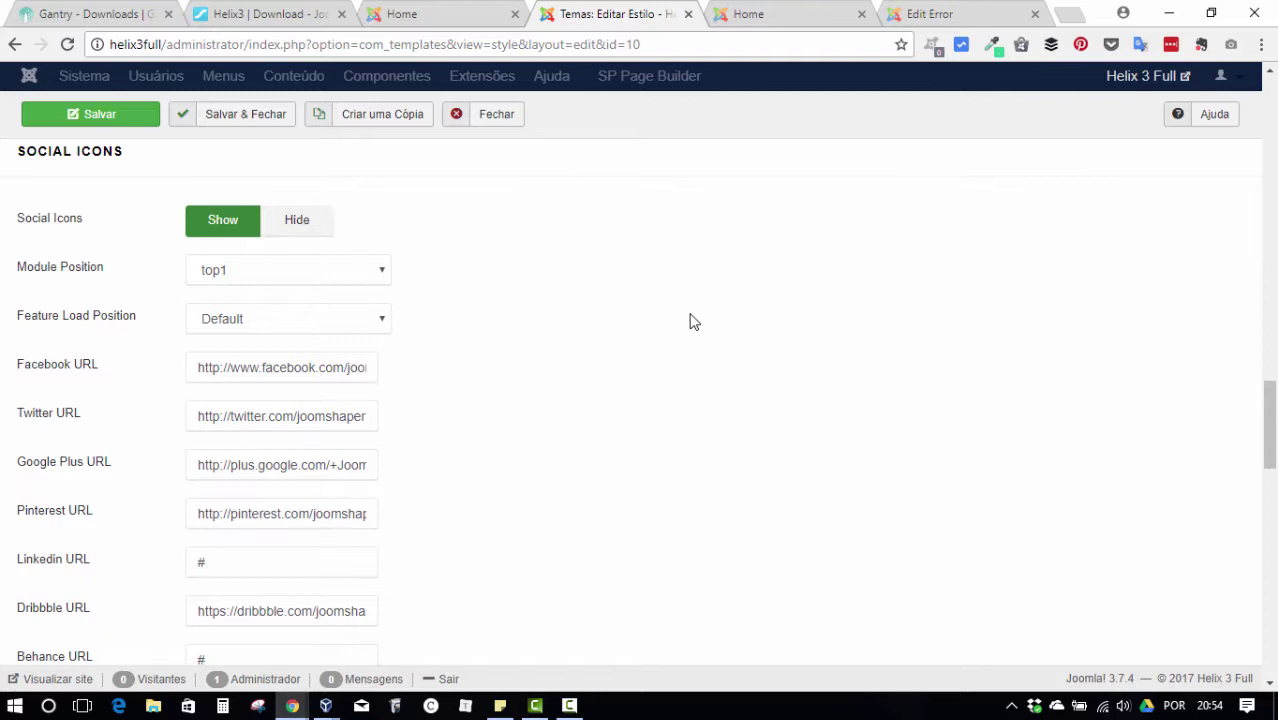
# Look over the template style's Basic settings, from the social icons and error page options to the global and header options.
pyautogui.scroll(-15, 744, 303)
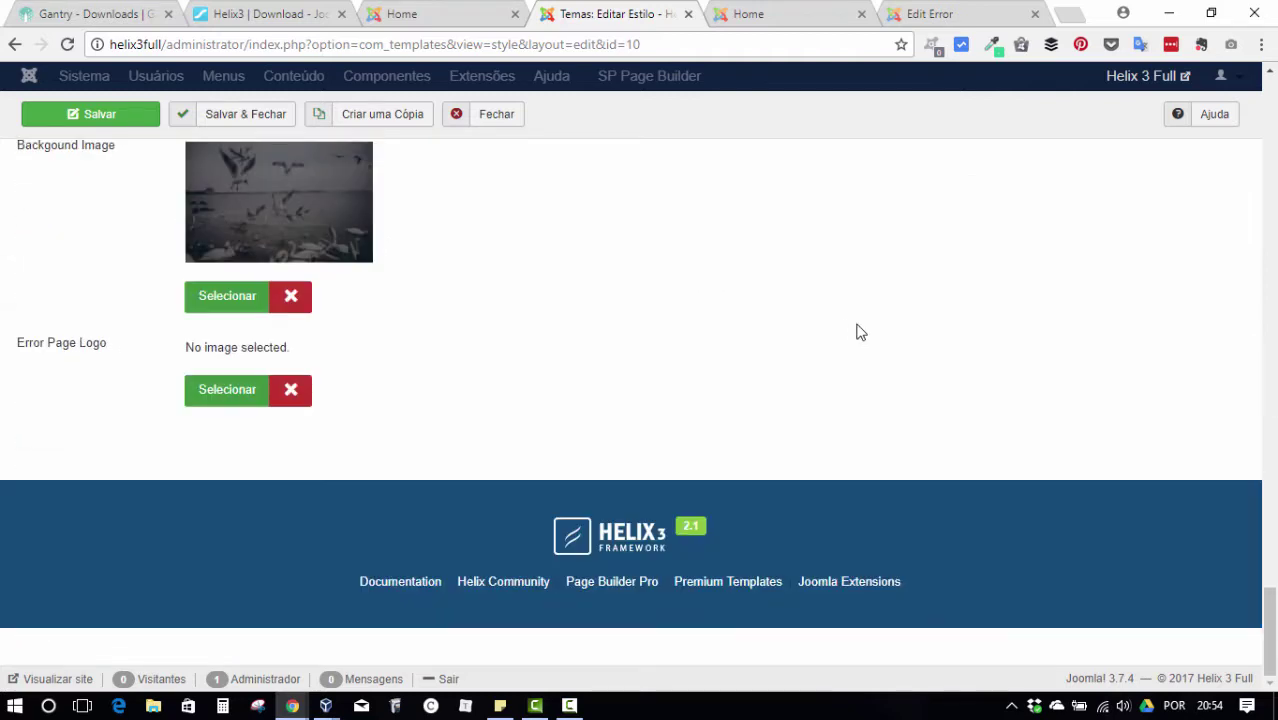
pyautogui.scroll(8, 840, 335)
pyautogui.scroll(10, 762, 348)
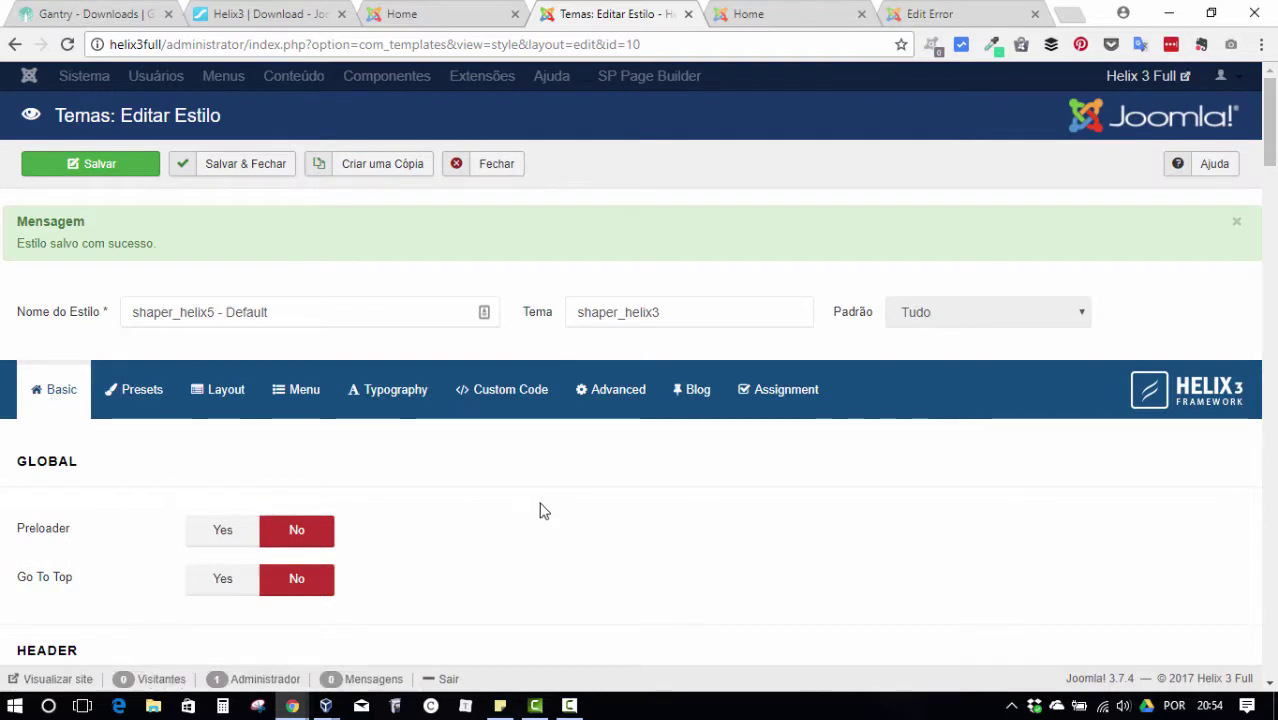
pyautogui.scroll(-1, 112, 365)
pyautogui.scroll(-4, 502, 411)
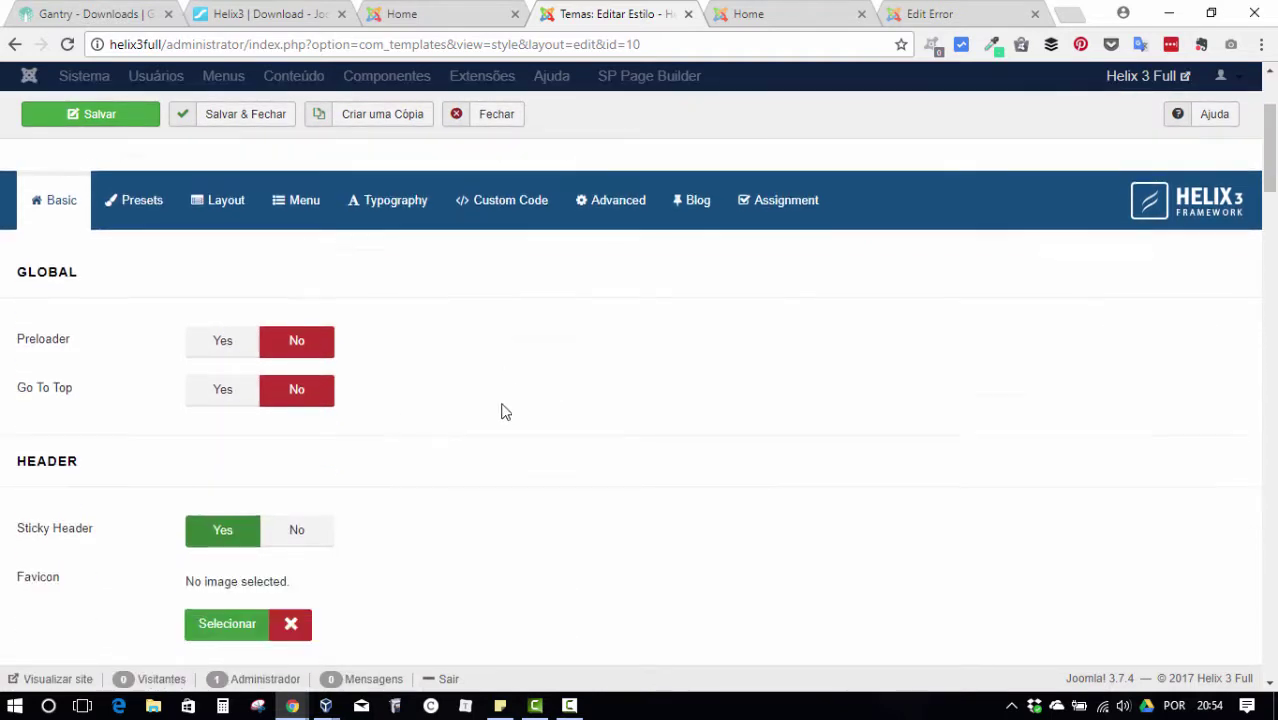
pyautogui.scroll(5, 548, 337)
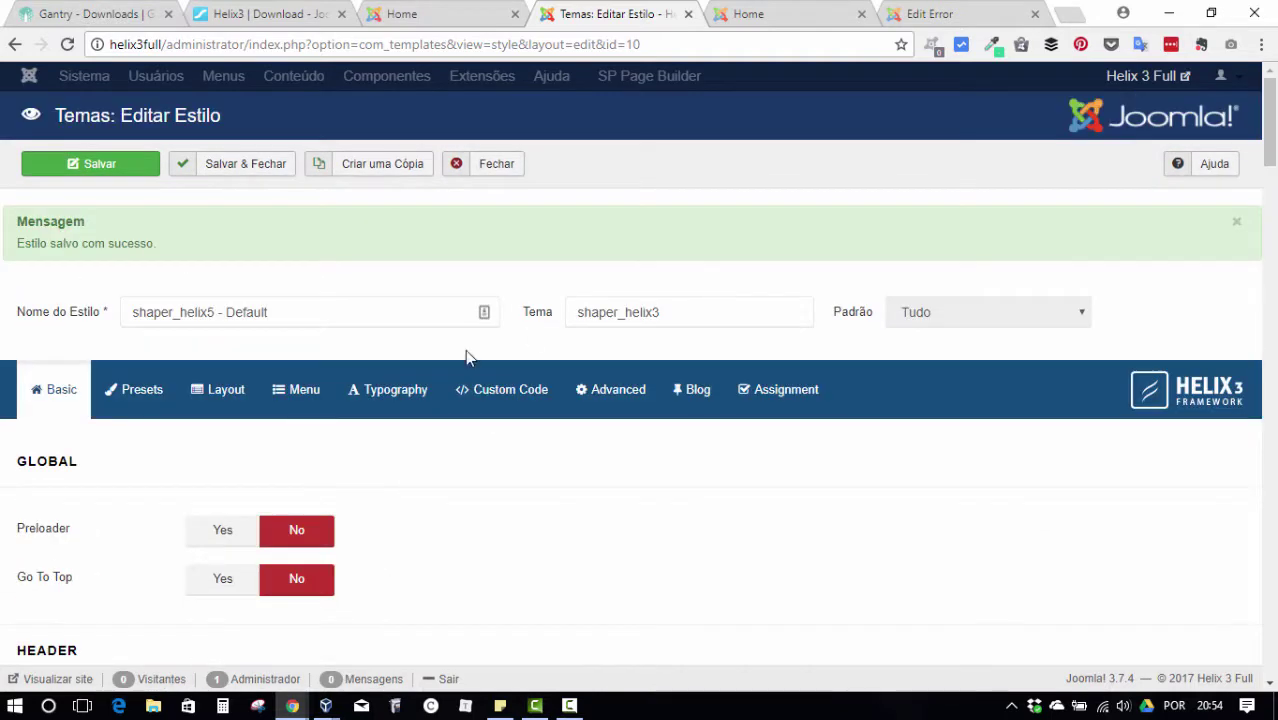
# Set Coming Soon Mode to Yes in the Basic settings of the template style.
pyautogui.scroll(-12, 465, 351)
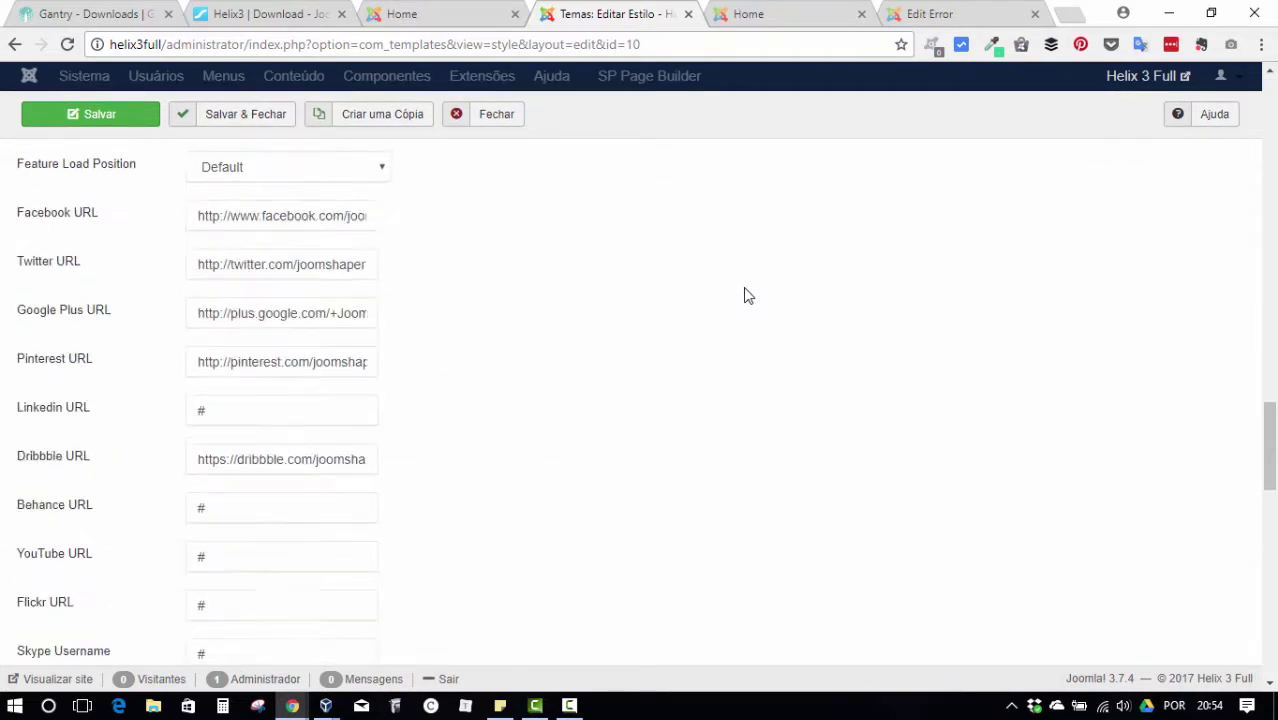
pyautogui.scroll(-10, 745, 300)
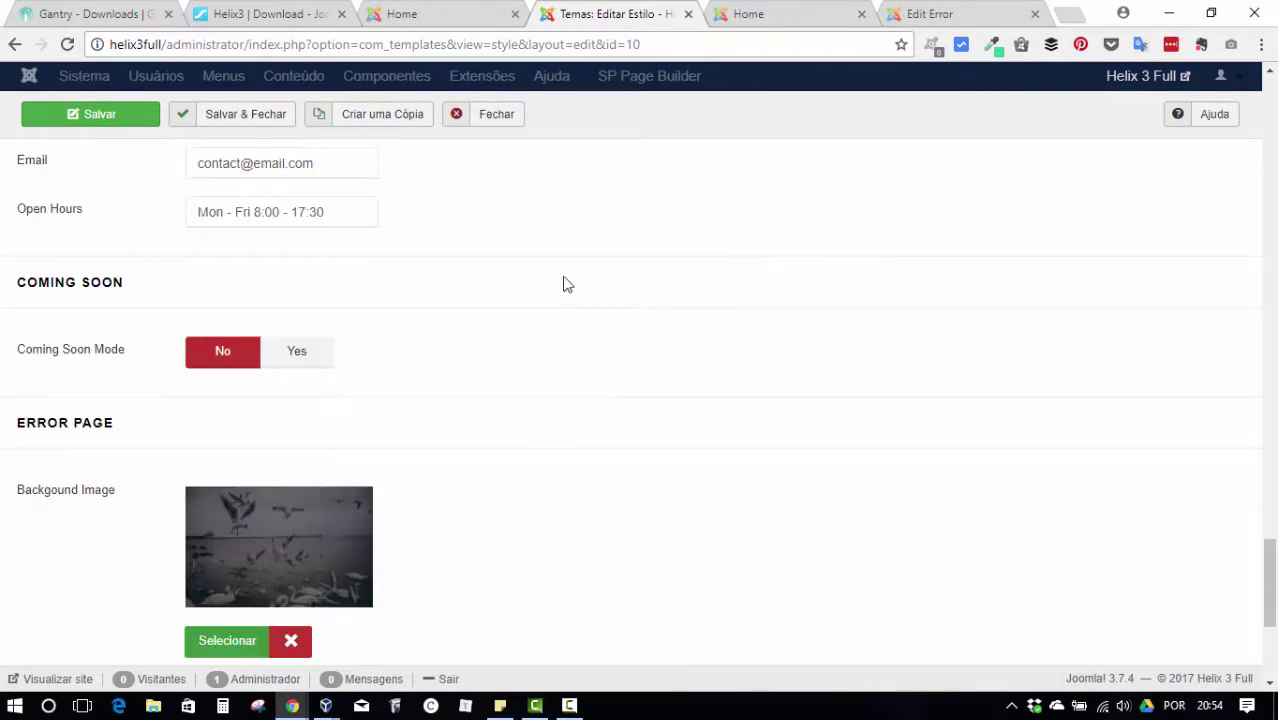
pyautogui.click(297, 355)
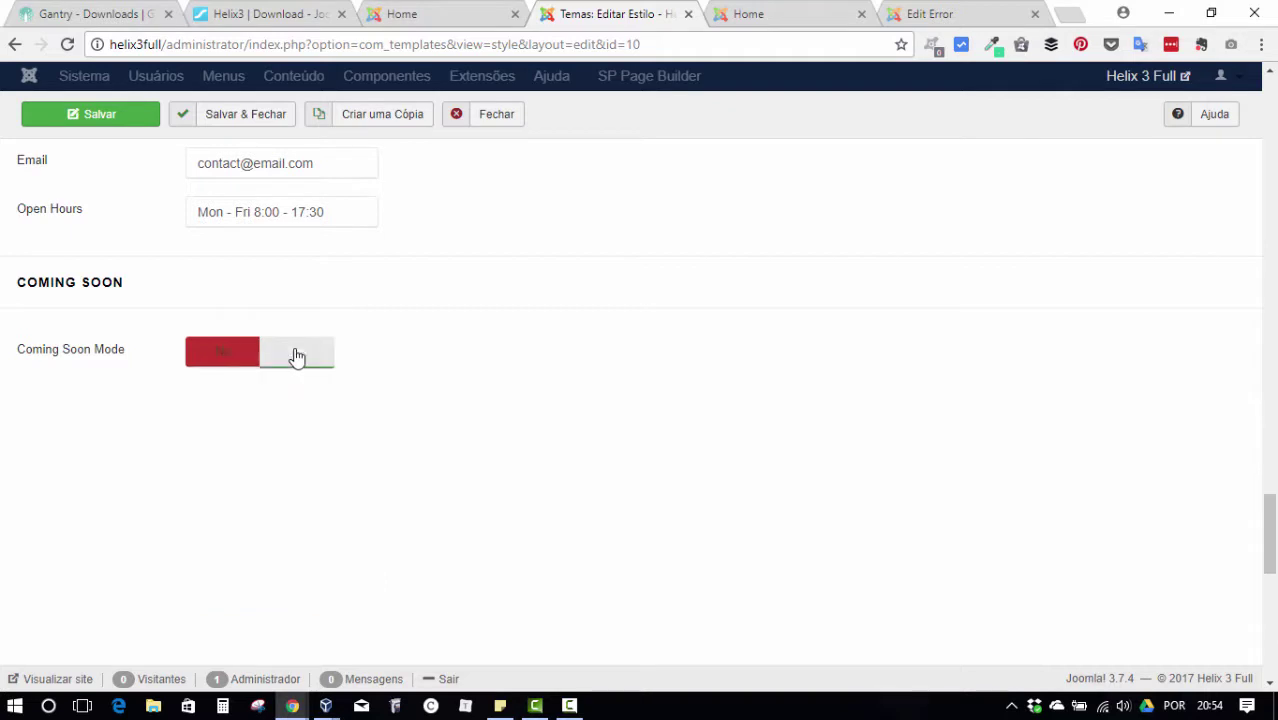
# Examine the Coming Soon background, logo, title, date and content fields.
pyautogui.scroll(-2, 568, 400)
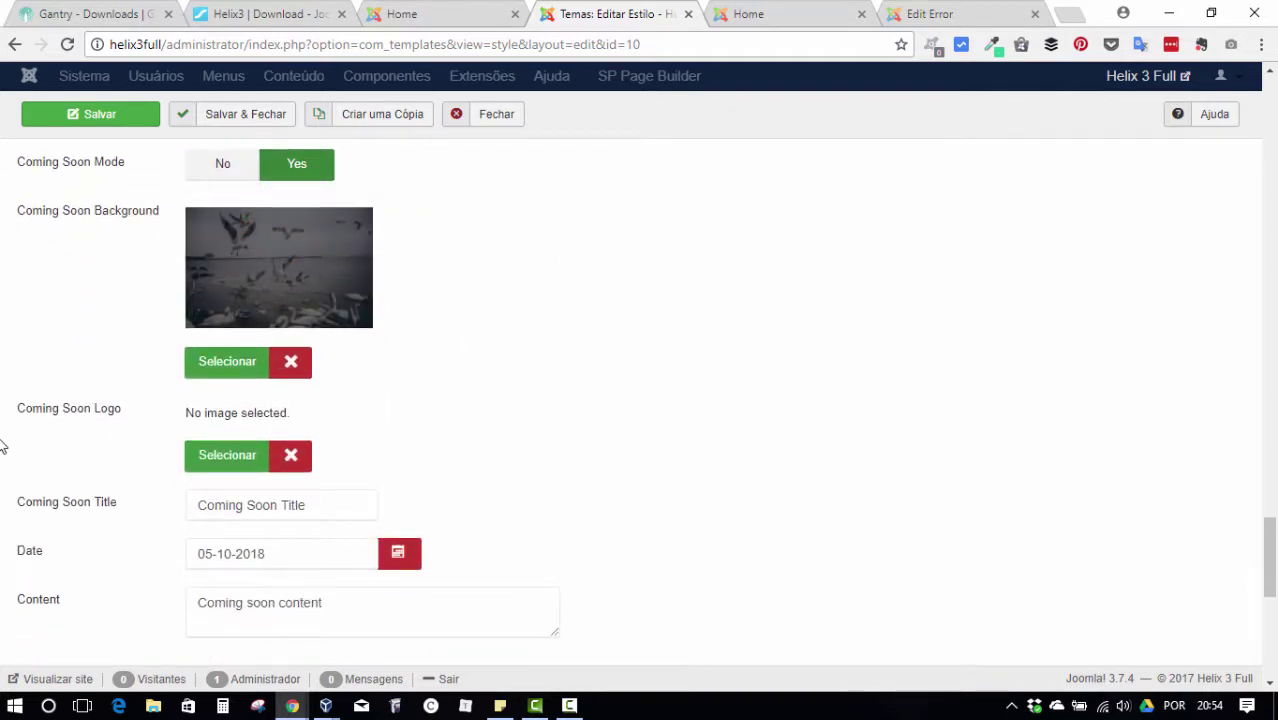
pyautogui.scroll(-1, 258, 441)
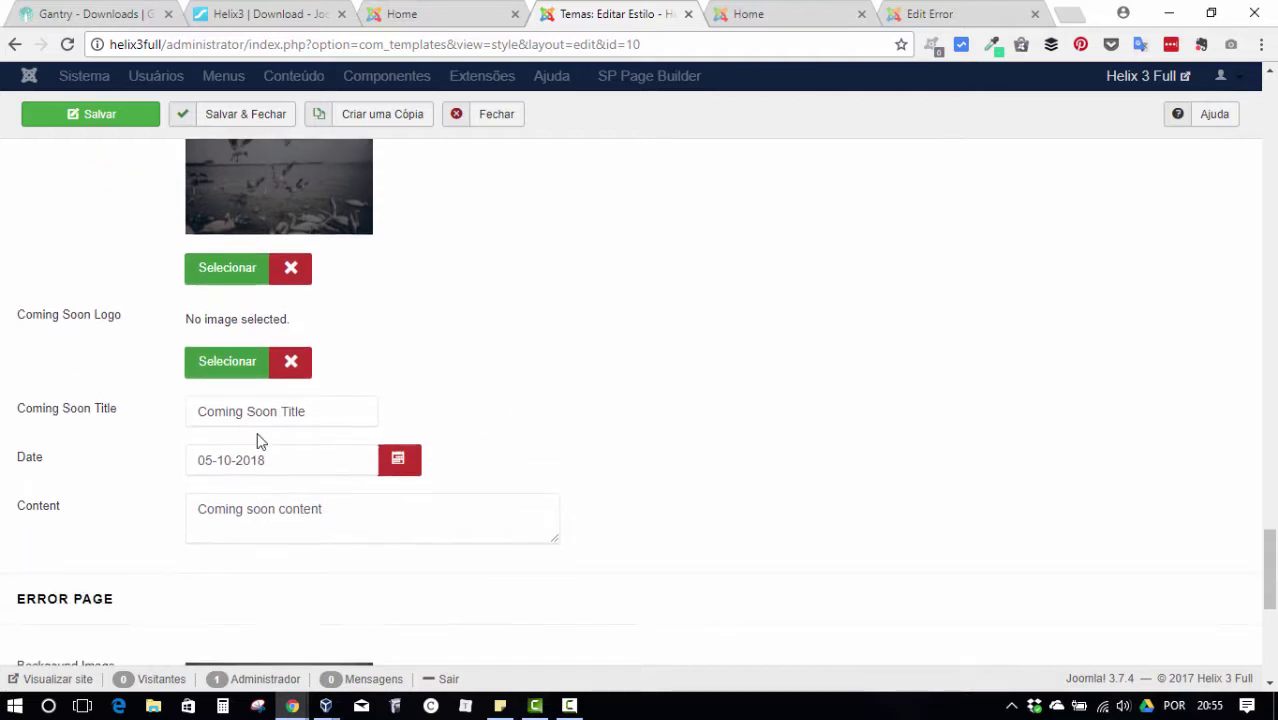
pyautogui.tripleClick(268, 416)
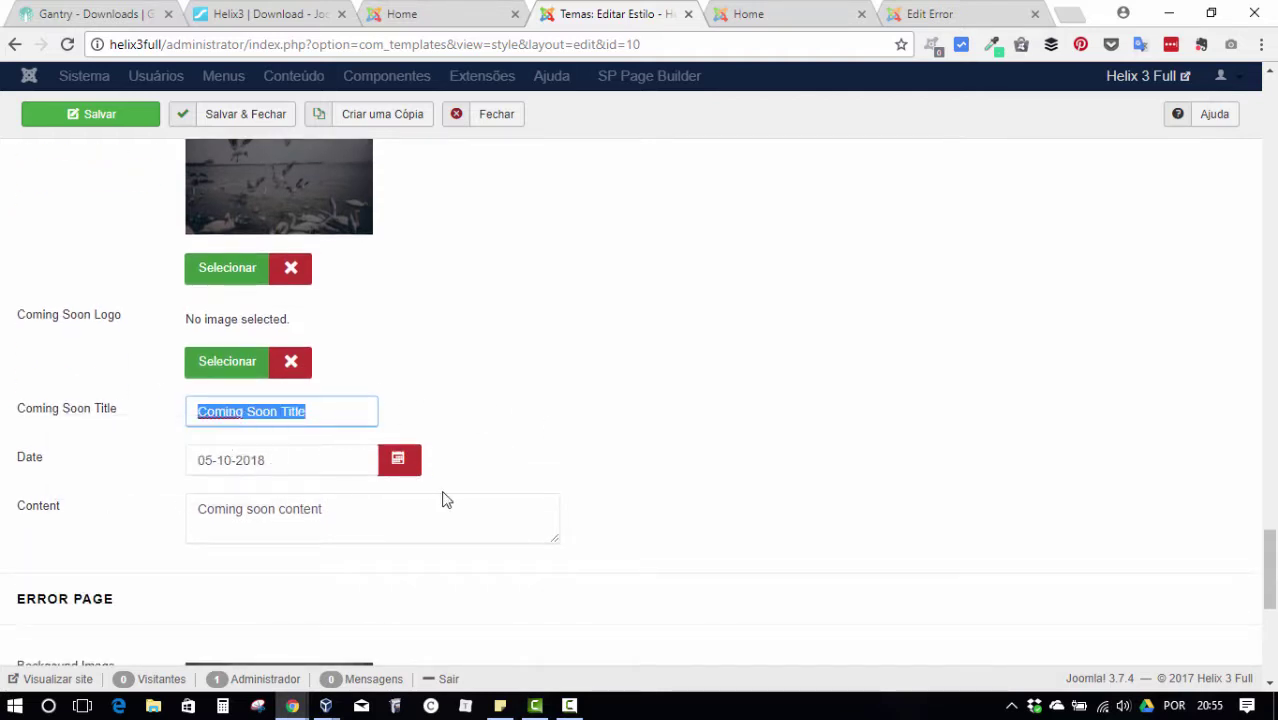
pyautogui.moveTo(321, 509); pyautogui.dragTo(16, 517)
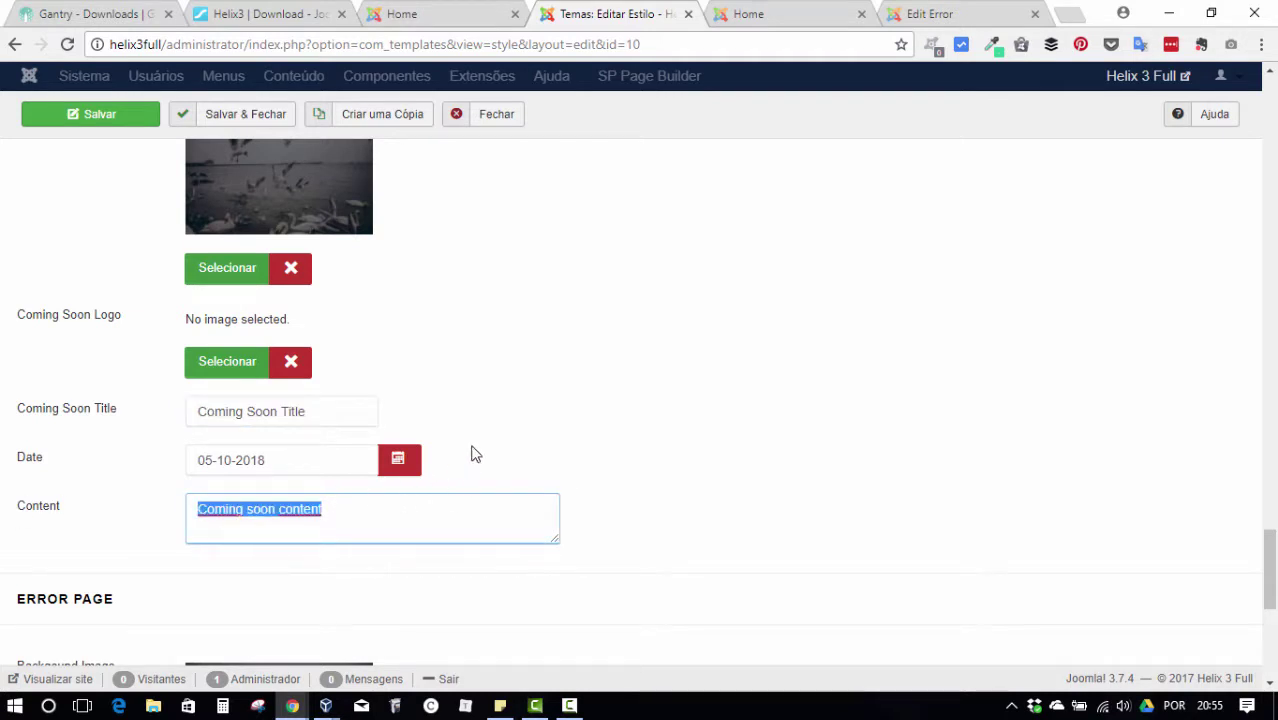
# Save the template style with the Coming Soon setting.
pyautogui.scroll(20, 1078, 351)
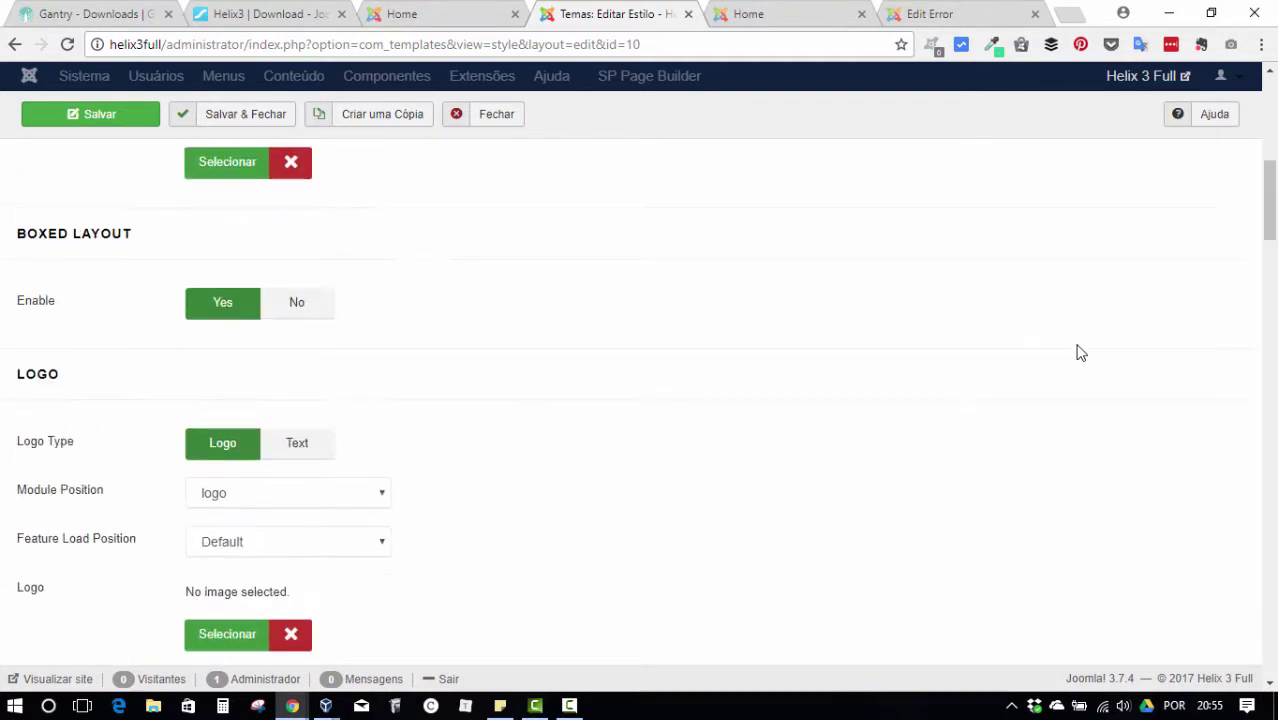
pyautogui.click(90, 114)
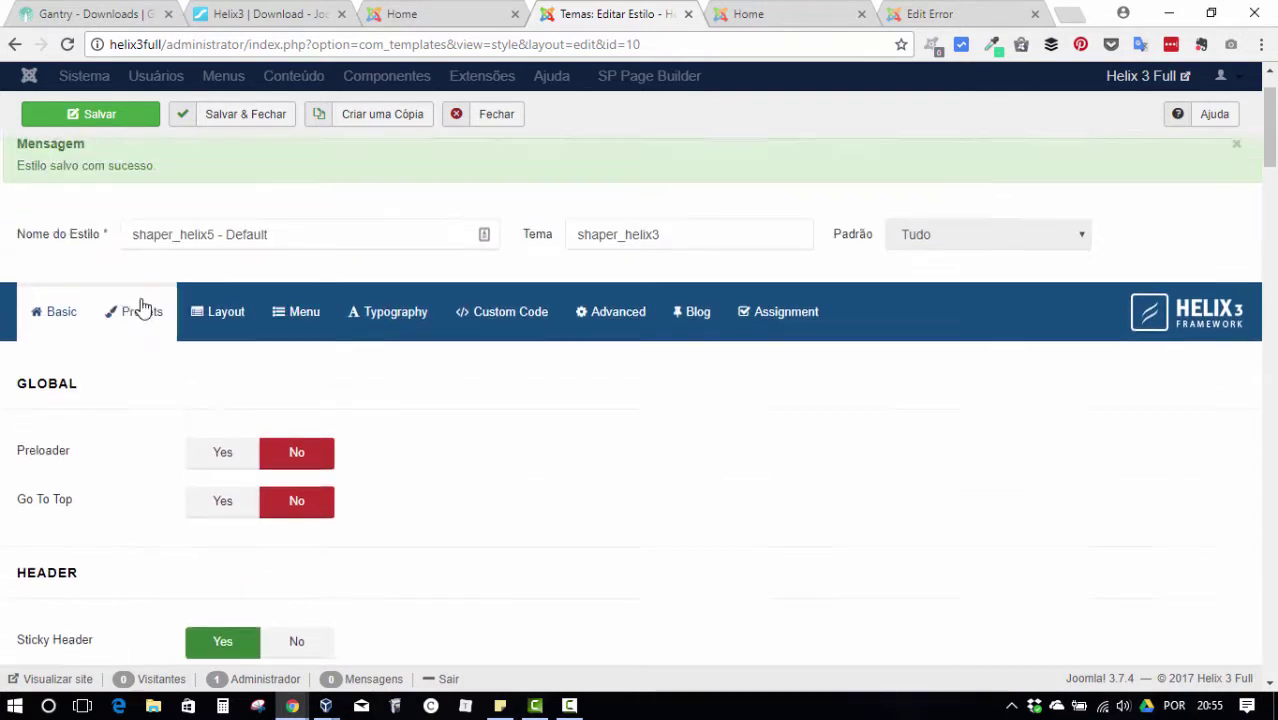
pyautogui.scroll(1, 105, 163)
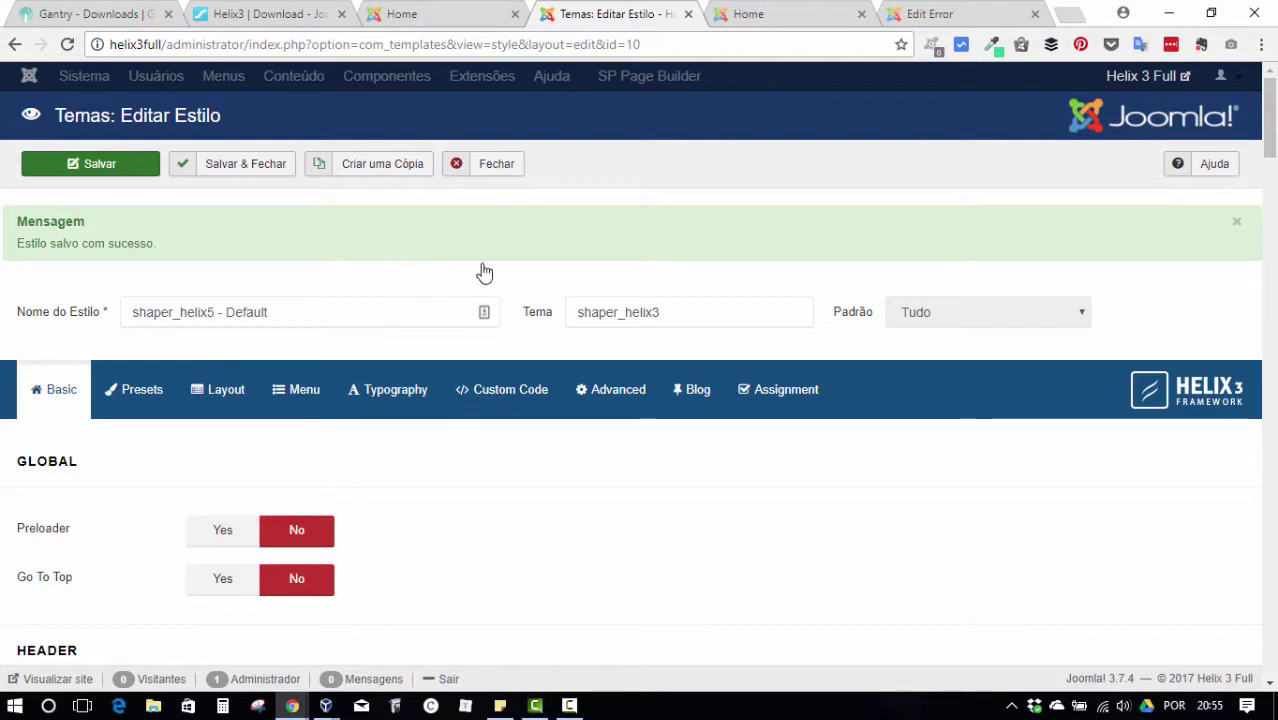
pyautogui.click(138, 172)
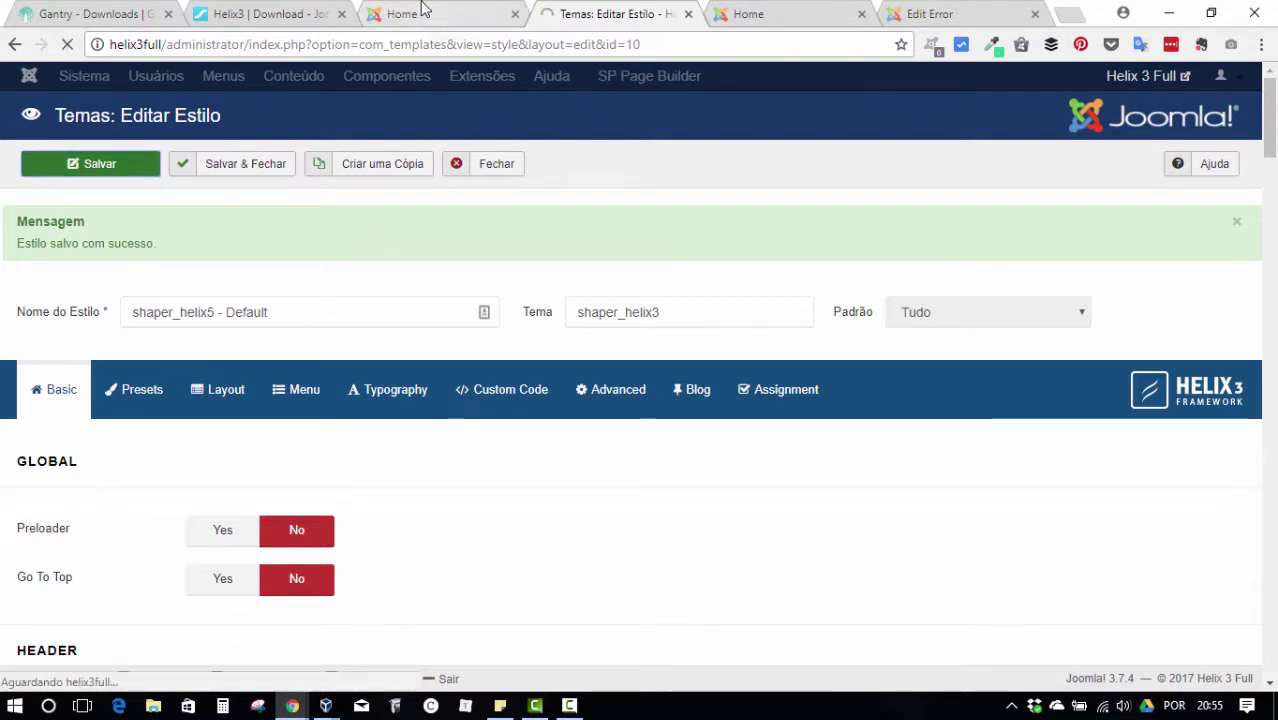
# Reload the site's front end and inspect the Coming Soon page down to its social icons.
pyautogui.click(423, 12)
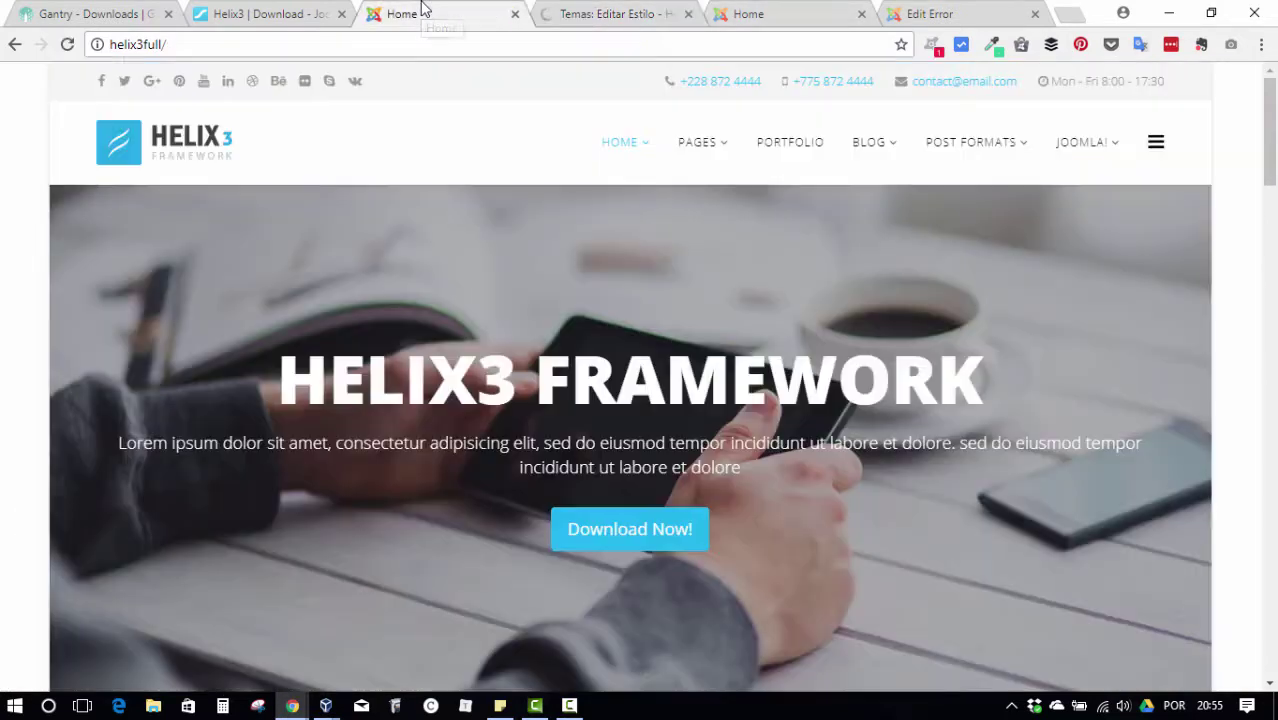
pyautogui.click(67, 44)
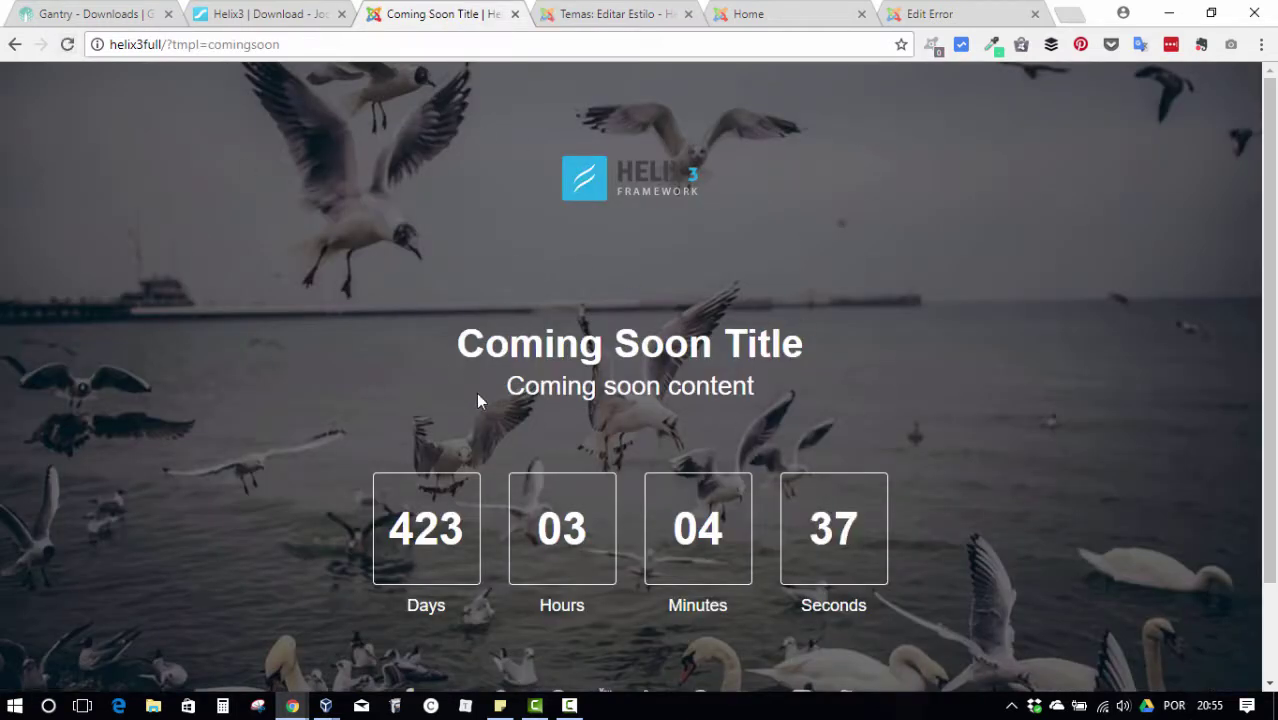
pyautogui.scroll(-2, 947, 359)
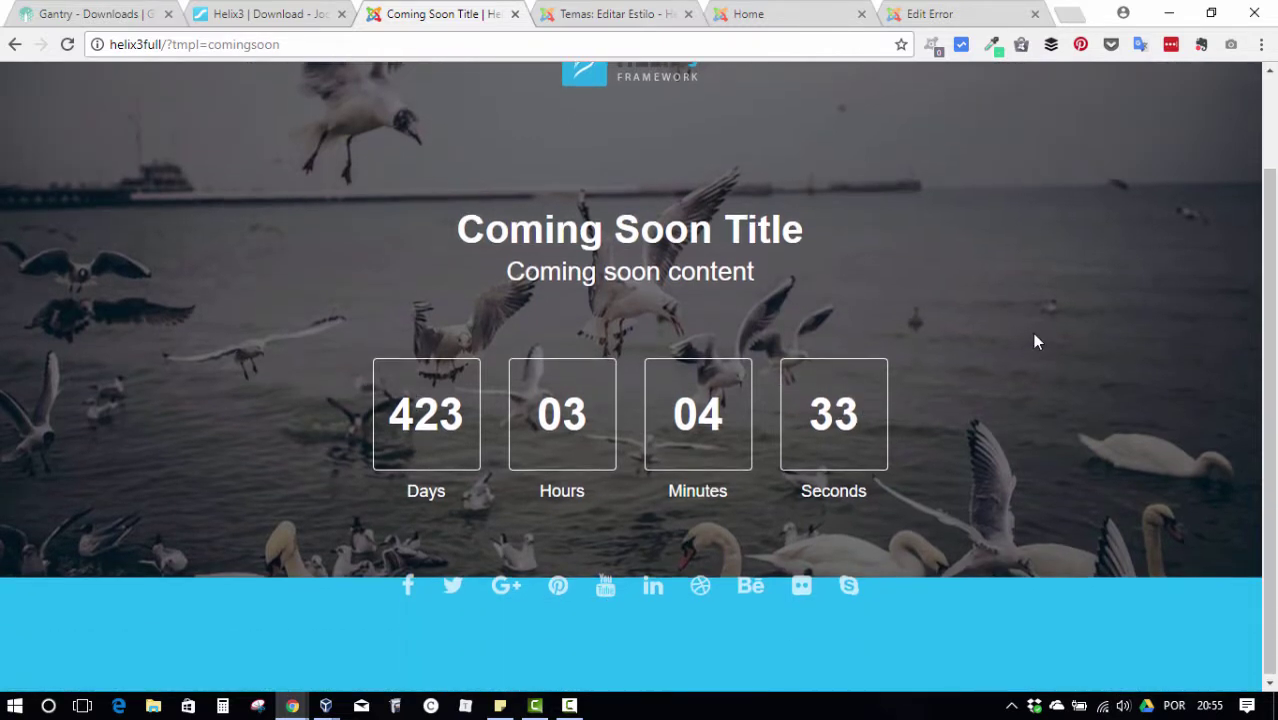
pyautogui.scroll(2, 930, 337)
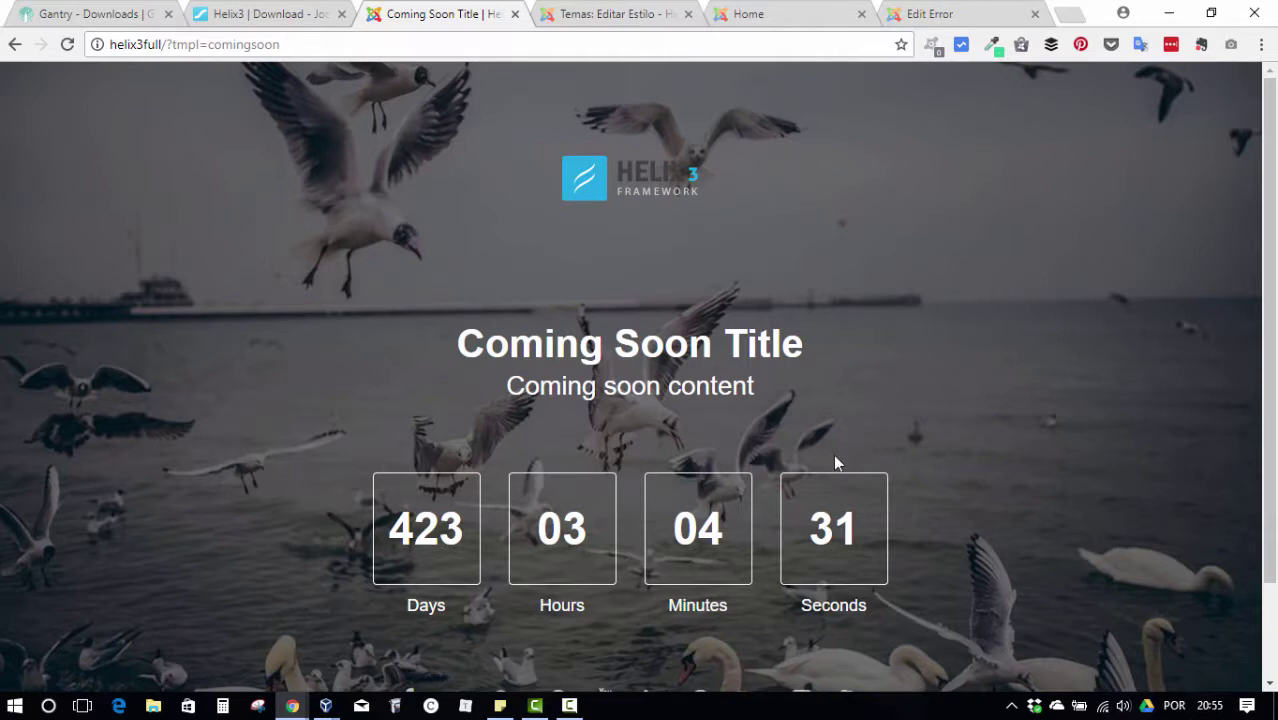
# Return to the template style settings and switch Sticky Header to No and back to Yes.
pyautogui.hotkey('ctrl', 'Tab')
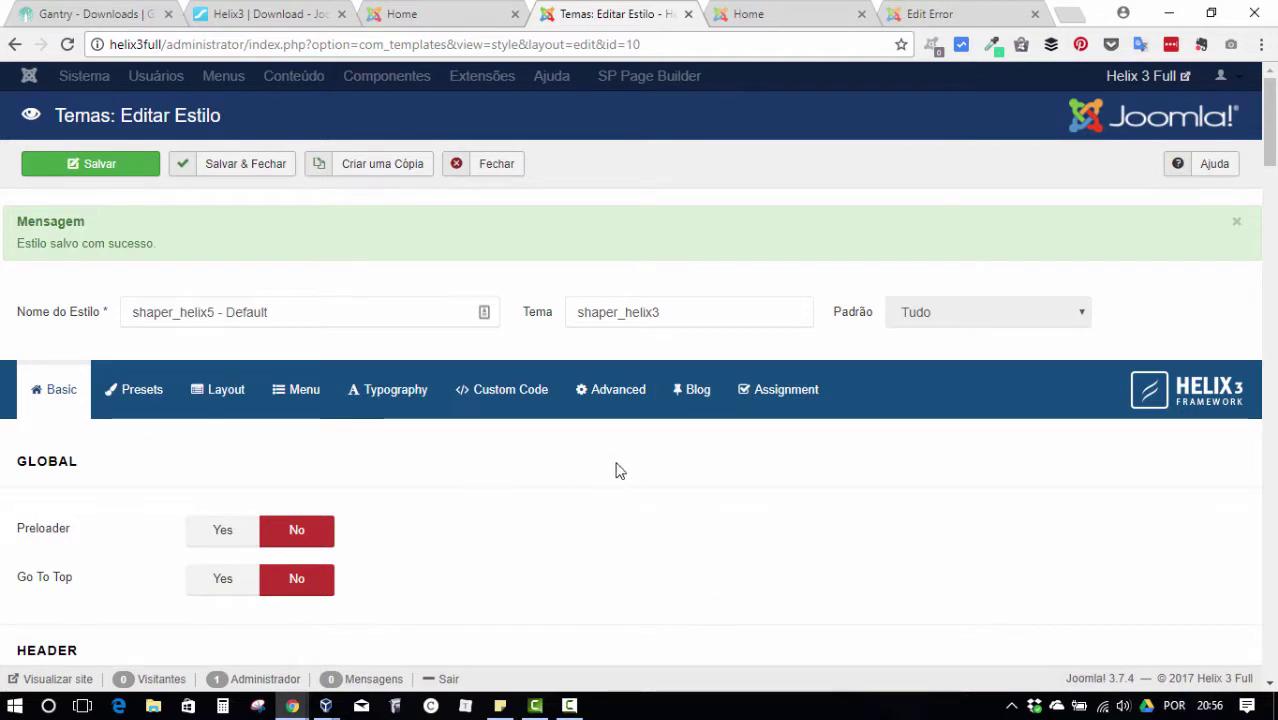
pyautogui.scroll(-3, 560, 483)
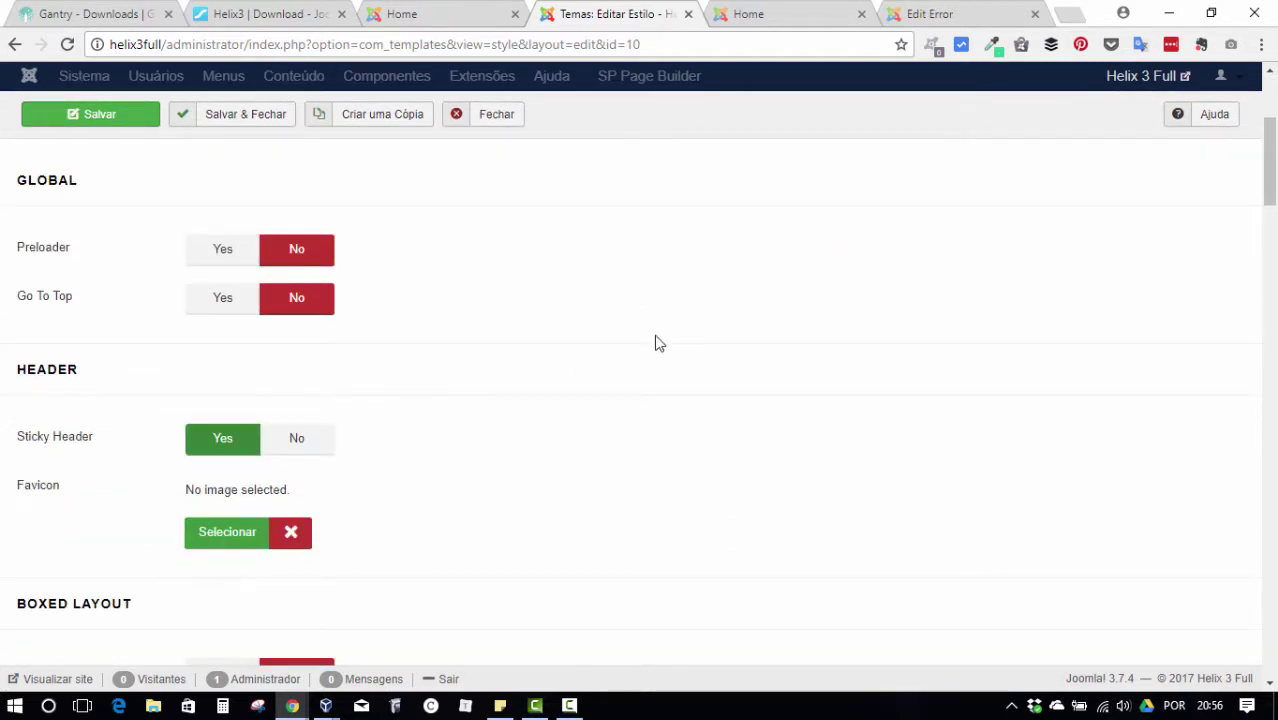
pyautogui.scroll(-1, 468, 304)
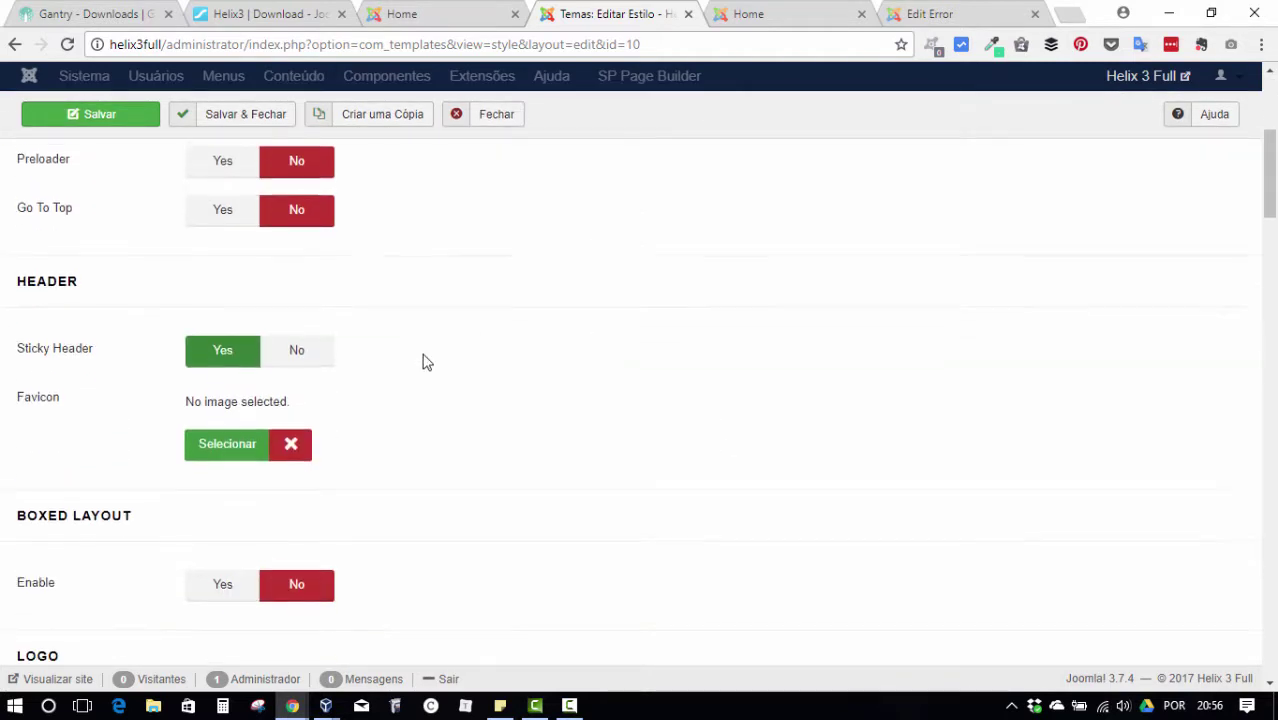
pyautogui.click(314, 354)
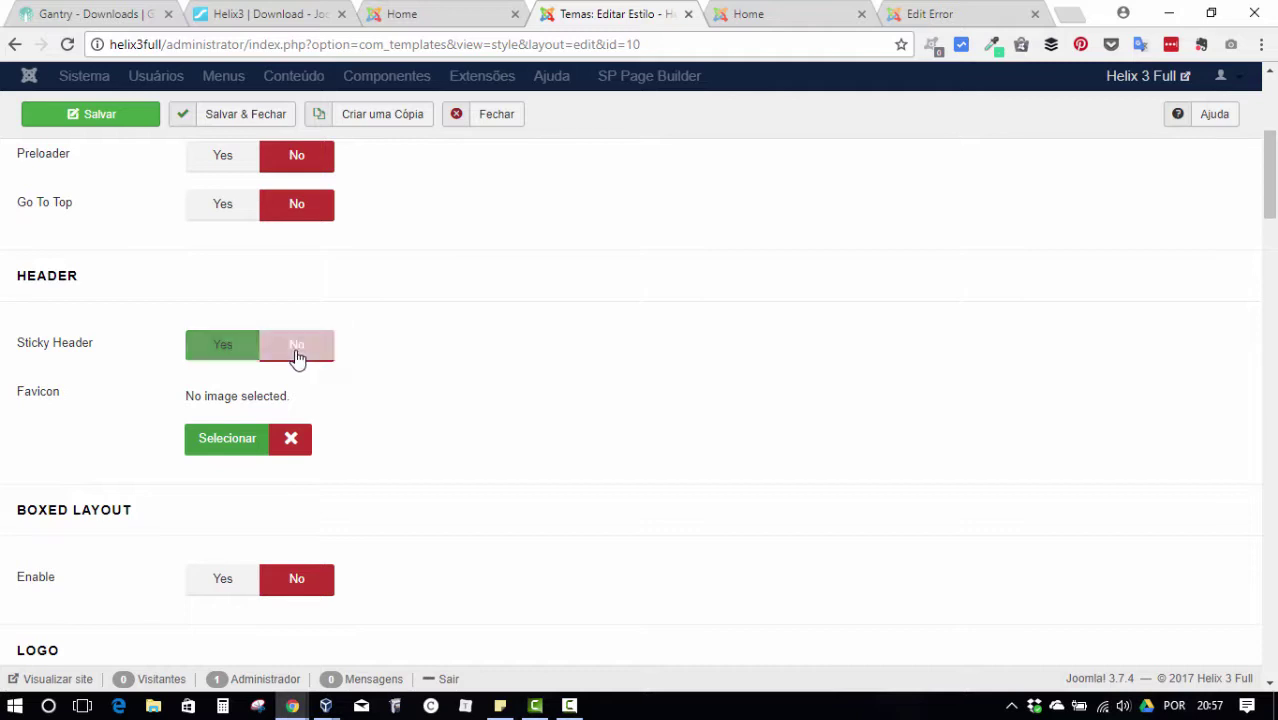
pyautogui.click(226, 356)
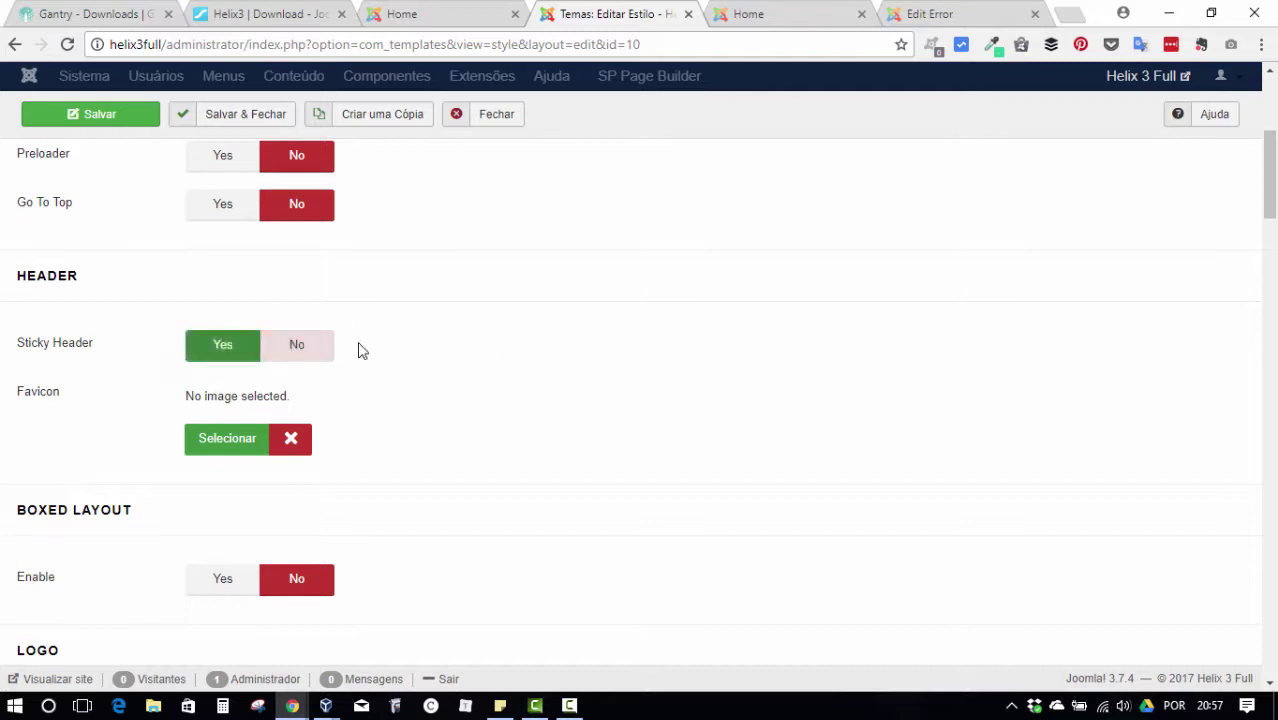
# Check how the header behaves while scrolling the site's home page, and return to the template style settings.
pyautogui.click(490, 12)
pyautogui.moveTo(1268, 130); pyautogui.dragTo(1270, 80)
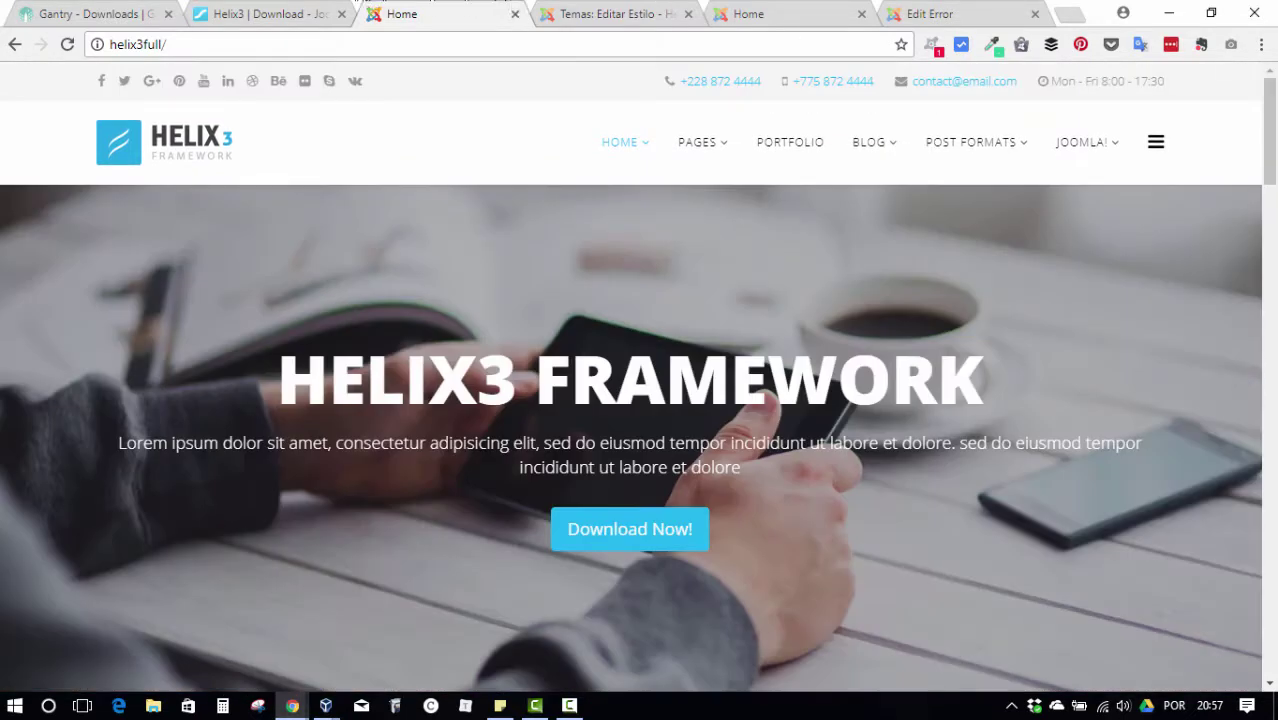
pyautogui.click(618, 11)
# Enable the Preloader in the Global settings with the Audio Wave animation and save the style.
pyautogui.scroll(2, 328, 351)
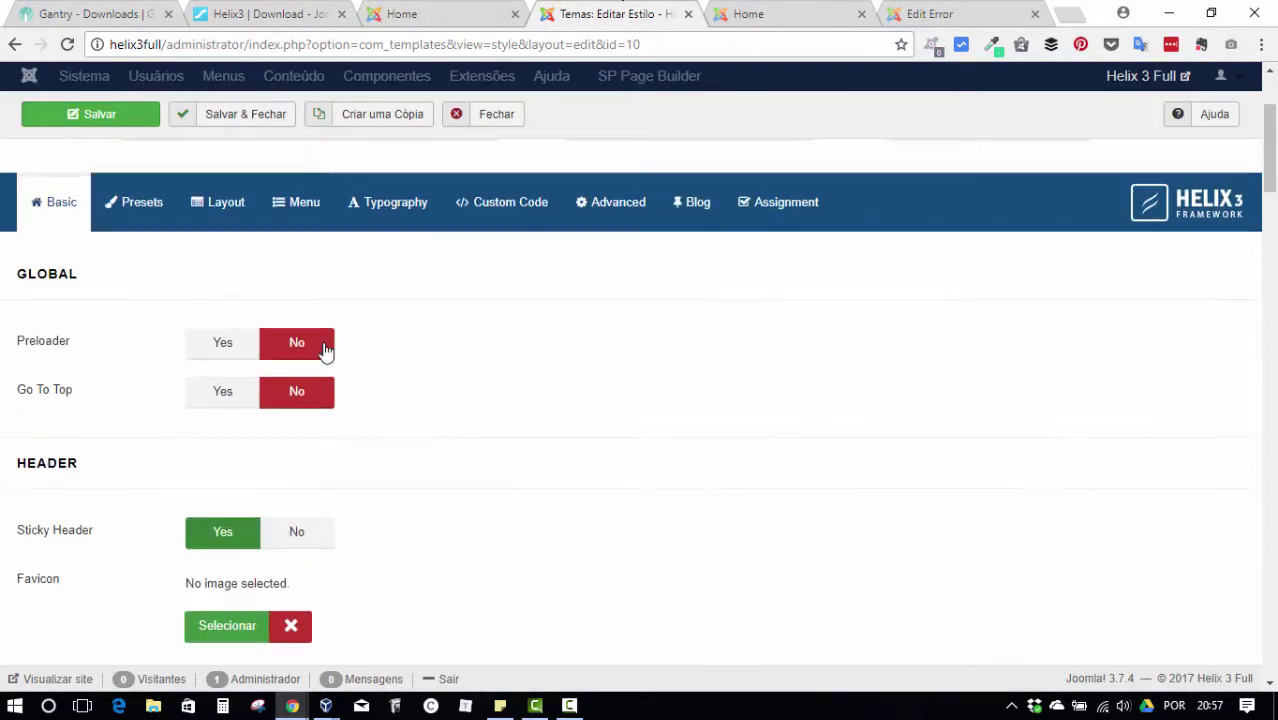
pyautogui.scroll(-2, 491, 328)
pyautogui.scroll(1, 86, 331)
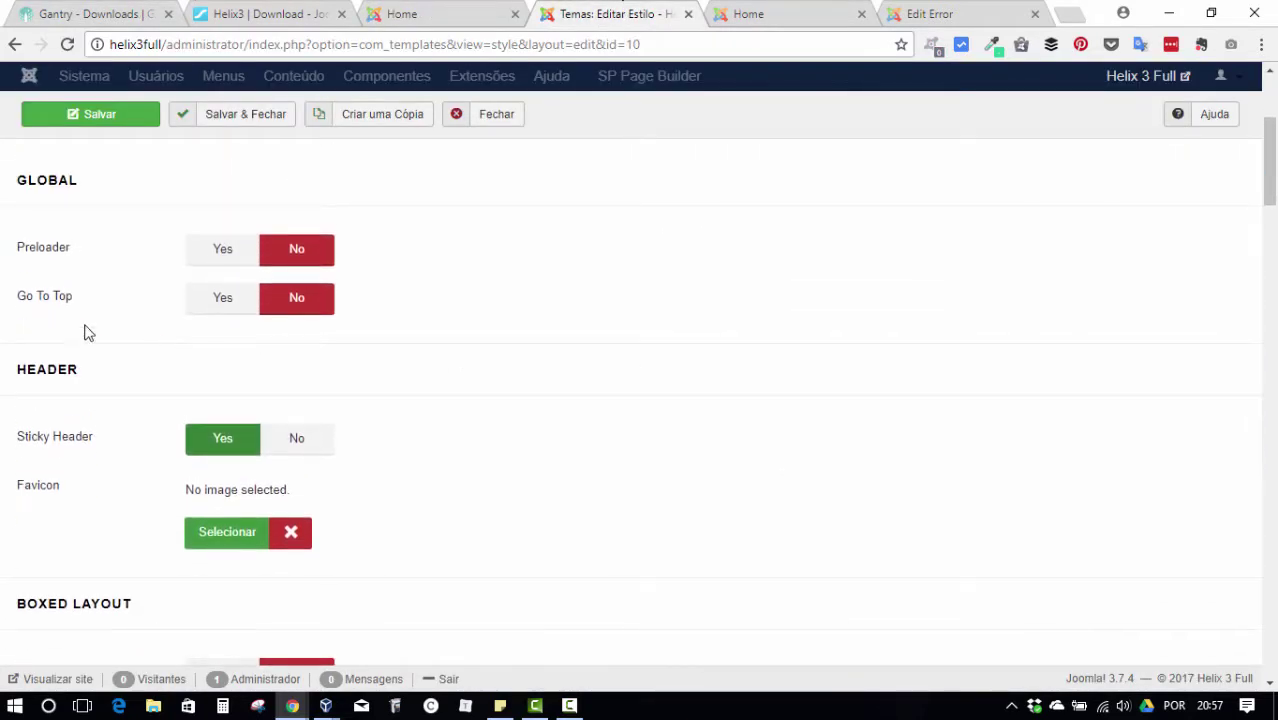
pyautogui.click(234, 258)
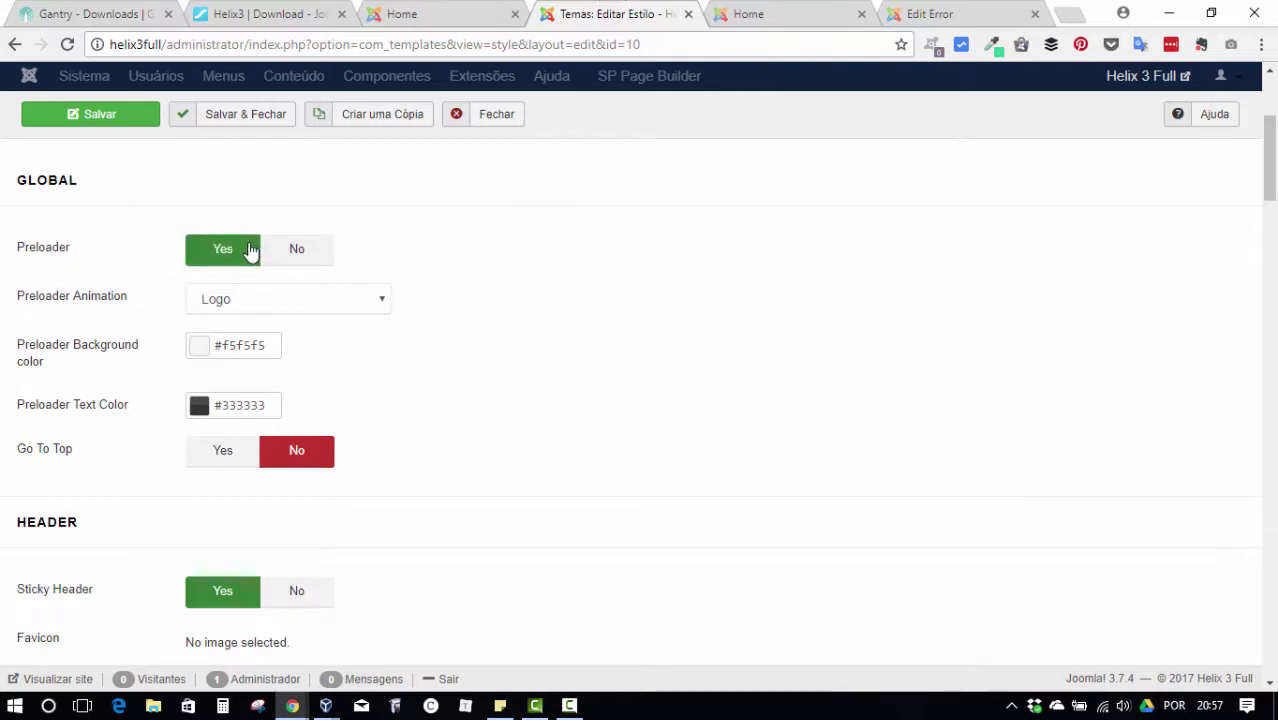
pyautogui.click(373, 302)
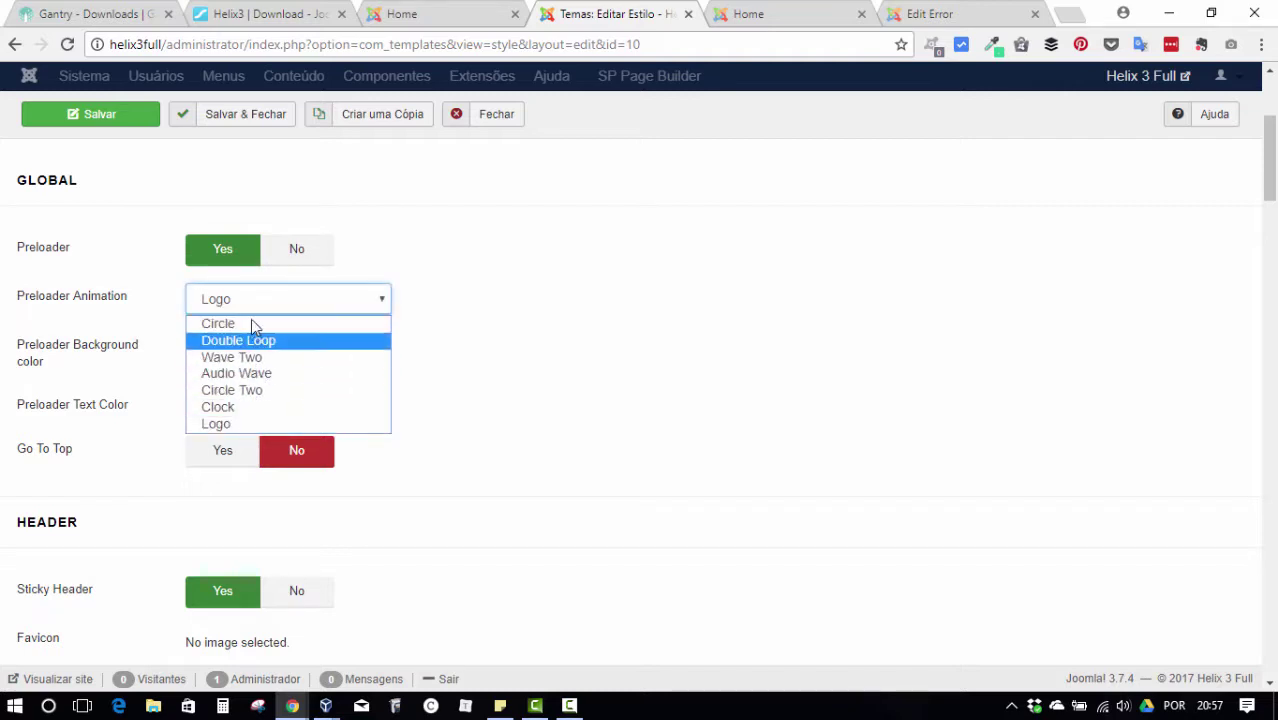
pyautogui.click(291, 373)
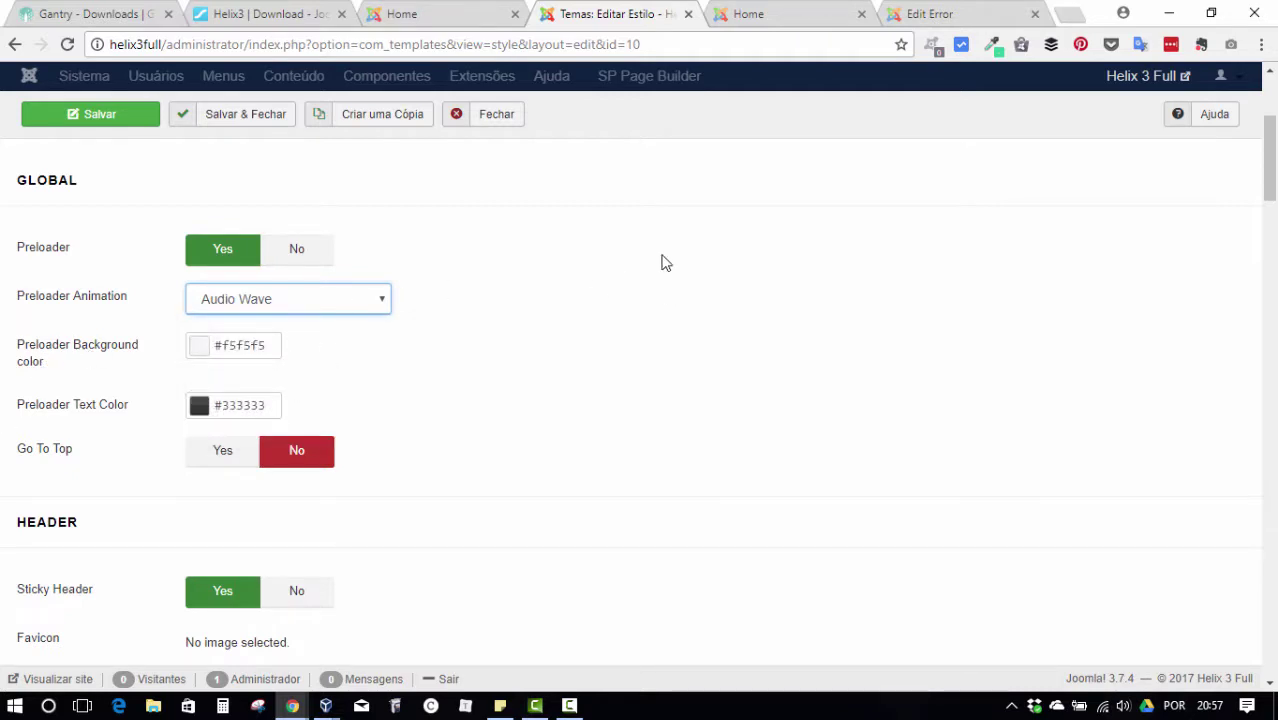
pyautogui.click(42, 128)
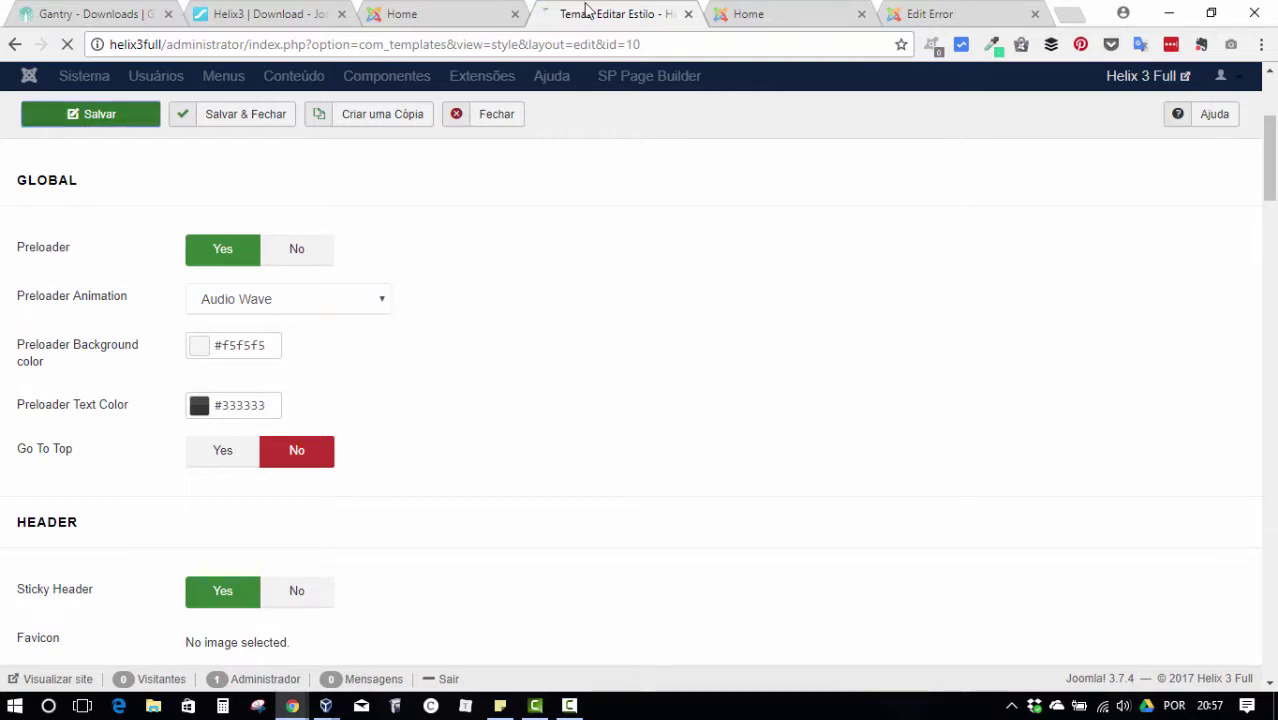
# Reload the site's home page to view the preloader animation, and return to the template style settings.
pyautogui.click(417, 12)
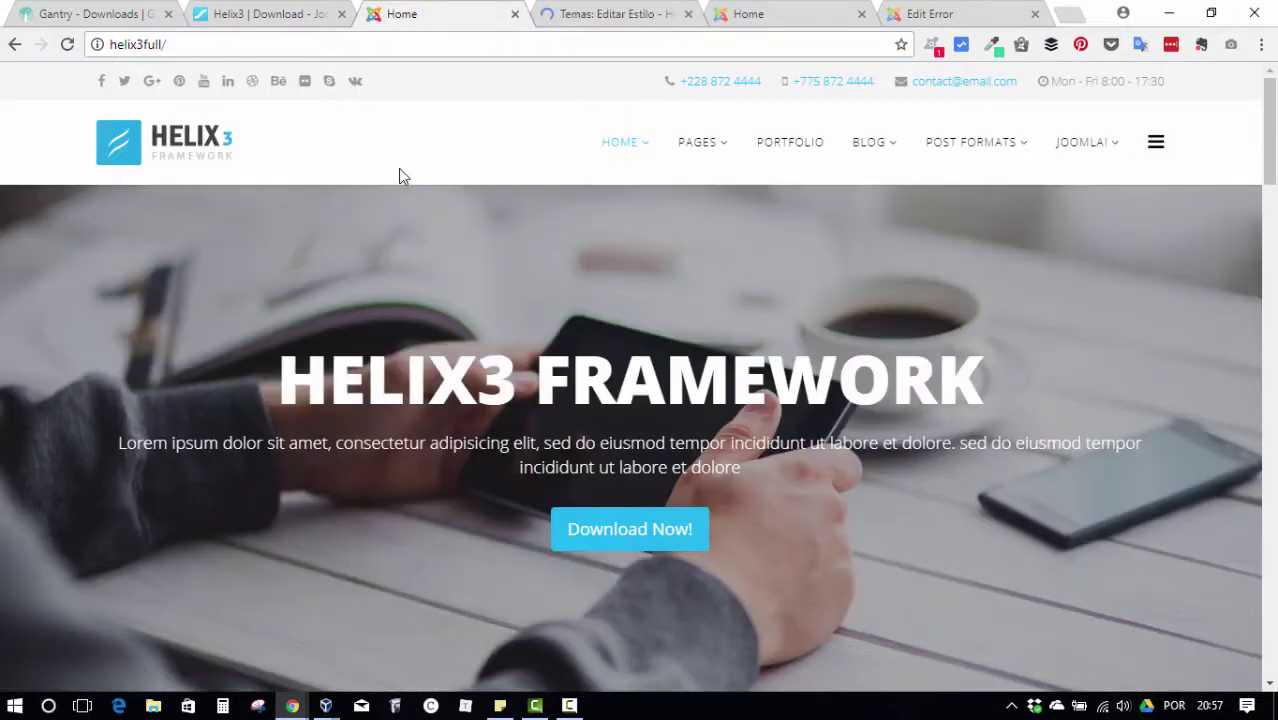
pyautogui.press('F5')
pyautogui.click(612, 12)
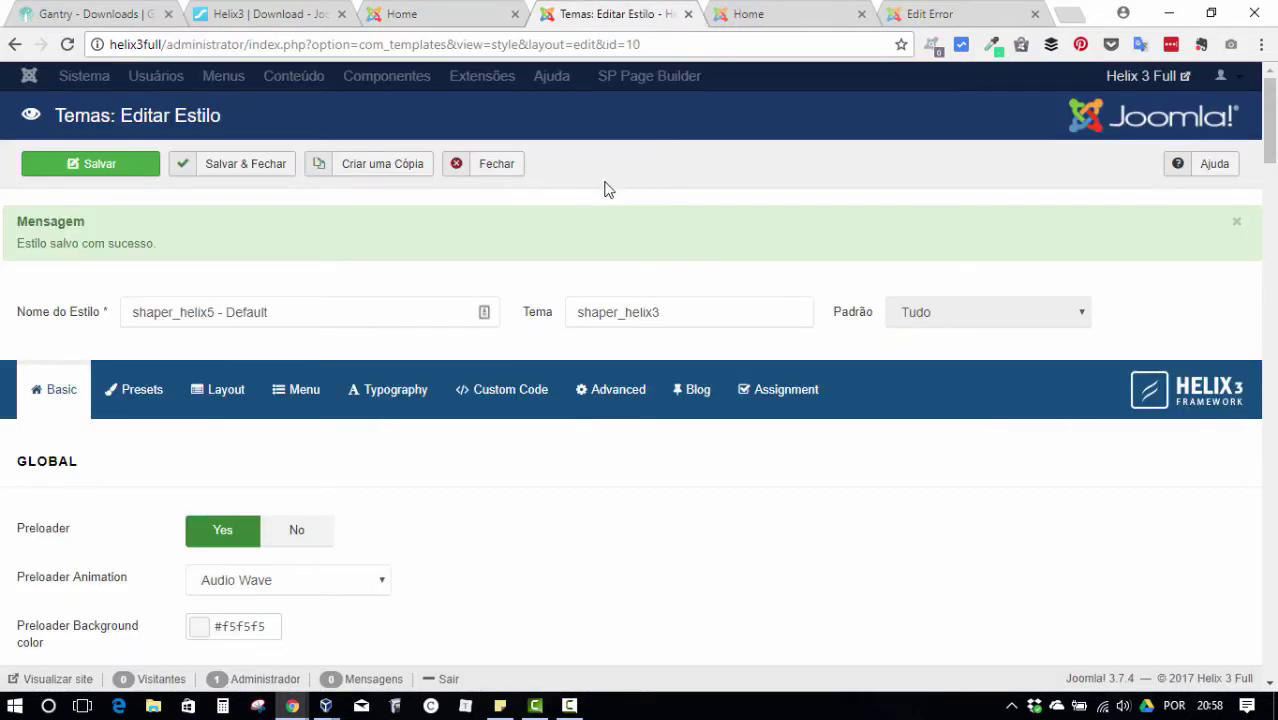
pyautogui.click(448, 12)
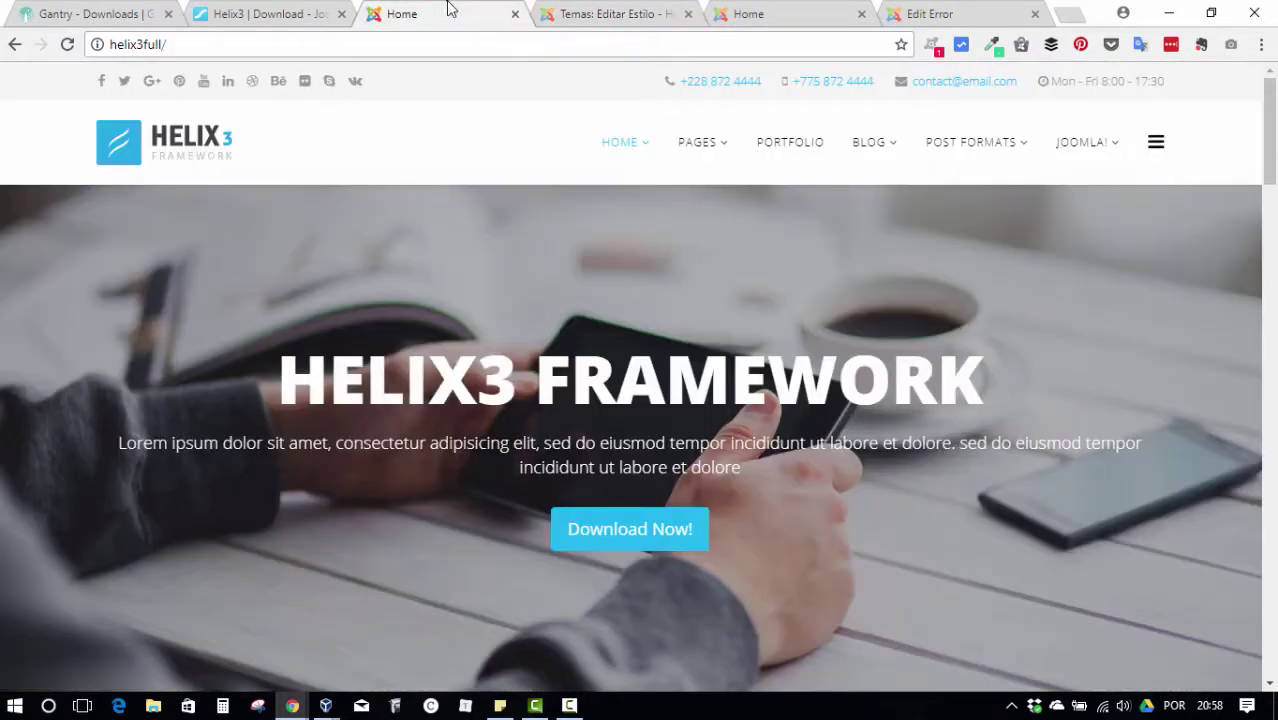
pyautogui.click(588, 10)
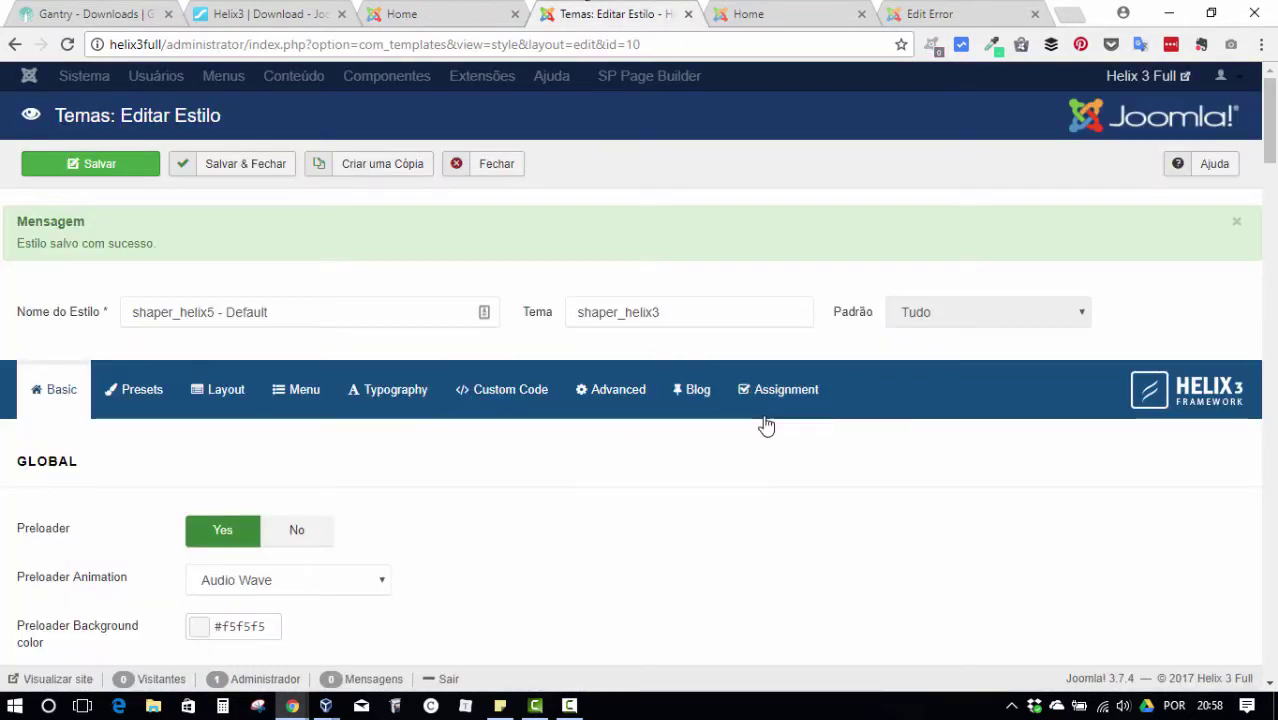
# Review the Blog settings, including the available commenting engines, social share and image size options.
pyautogui.click(690, 400)
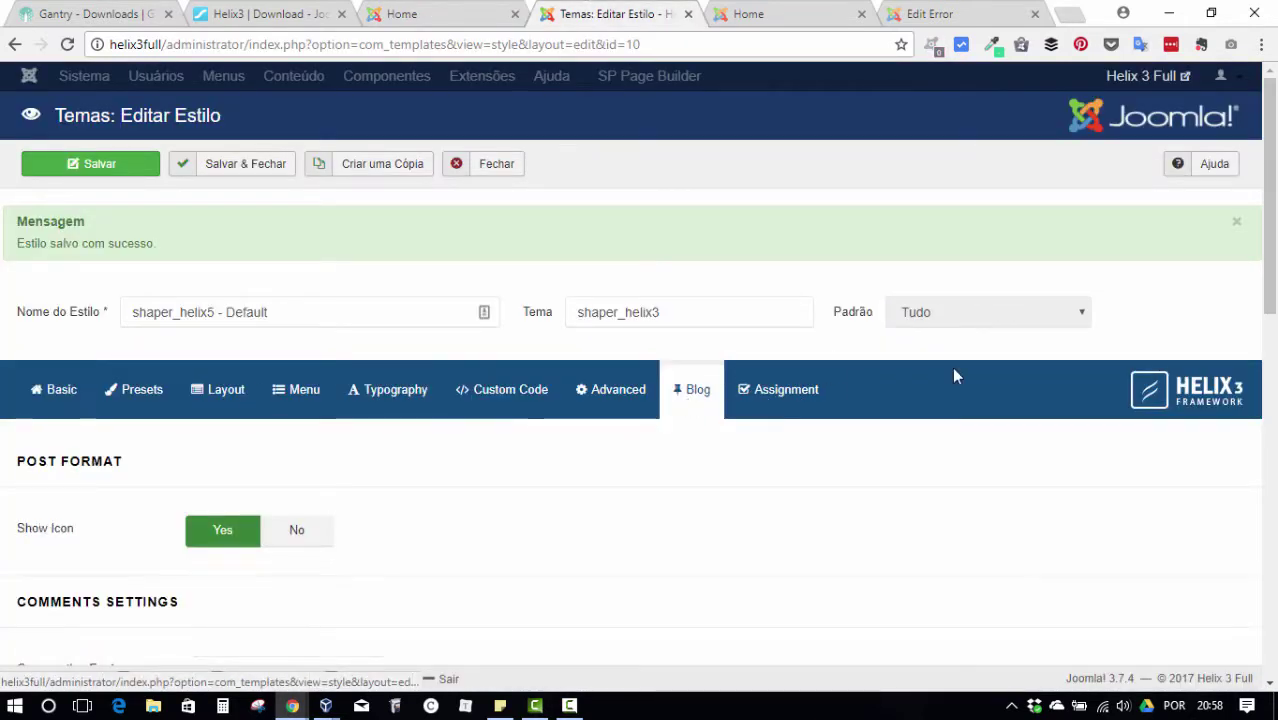
pyautogui.scroll(-3, 445, 505)
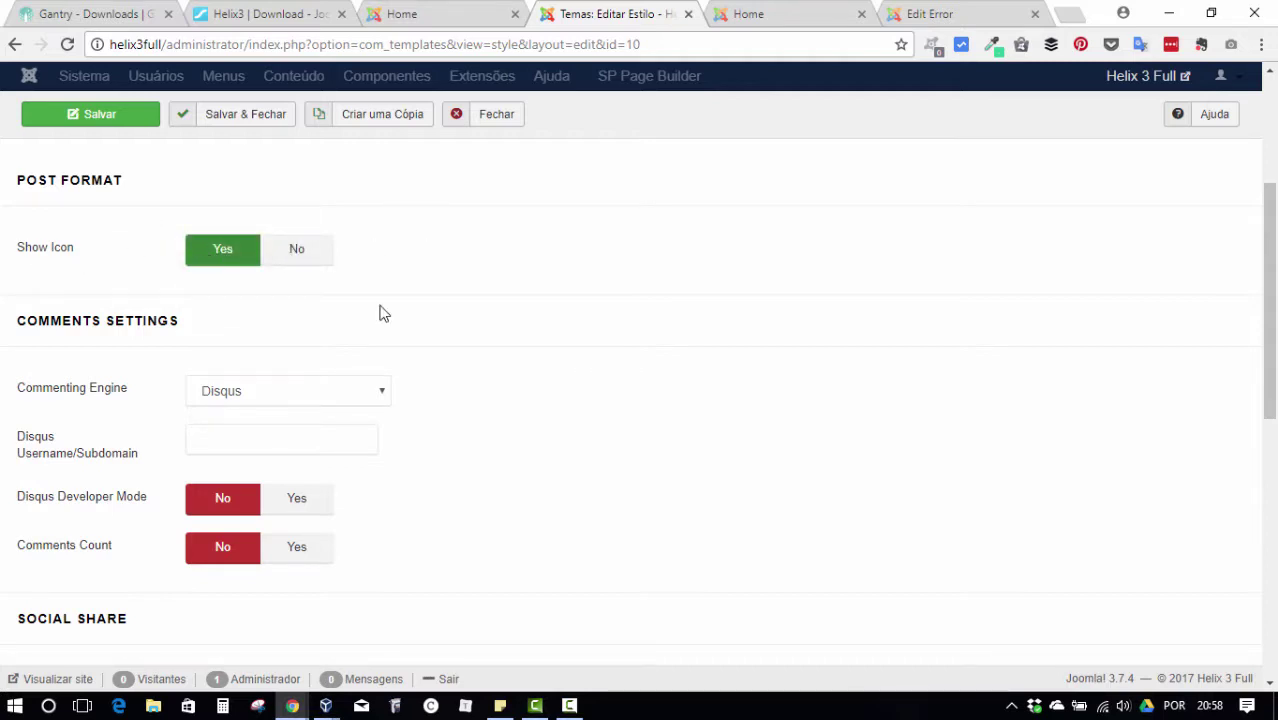
pyautogui.scroll(-3, 400, 230)
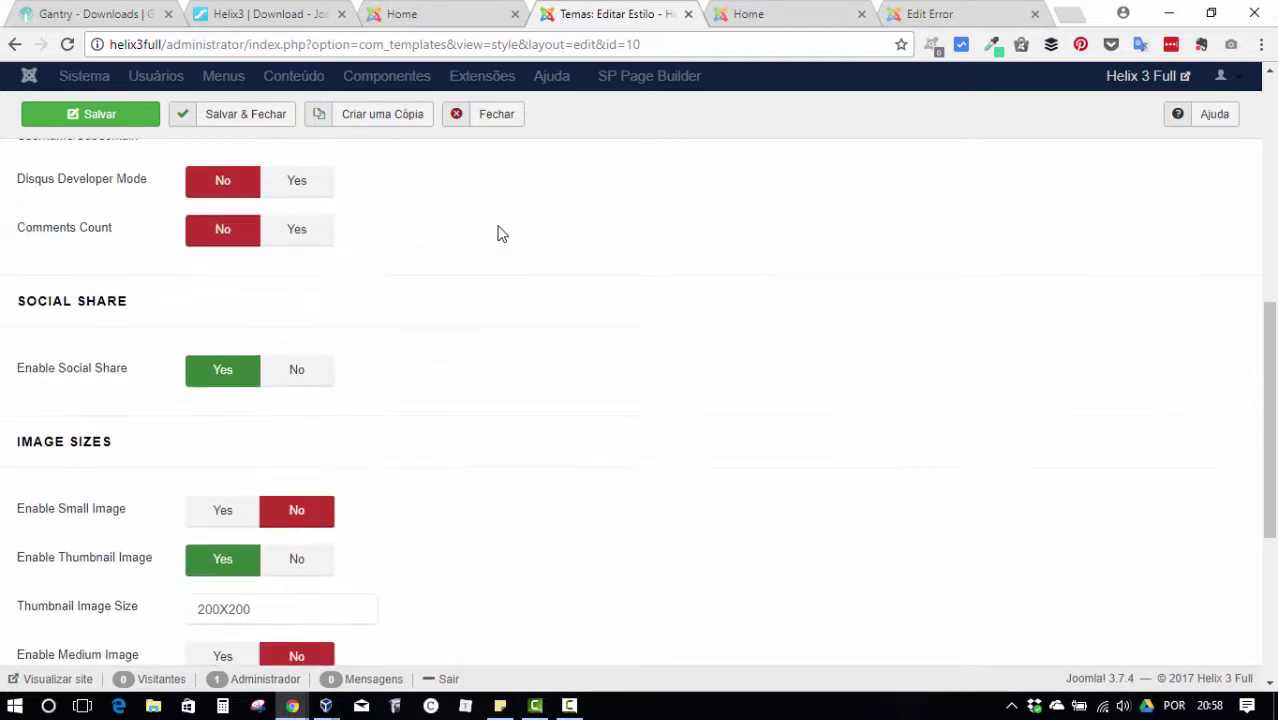
pyautogui.scroll(2, 80, 320)
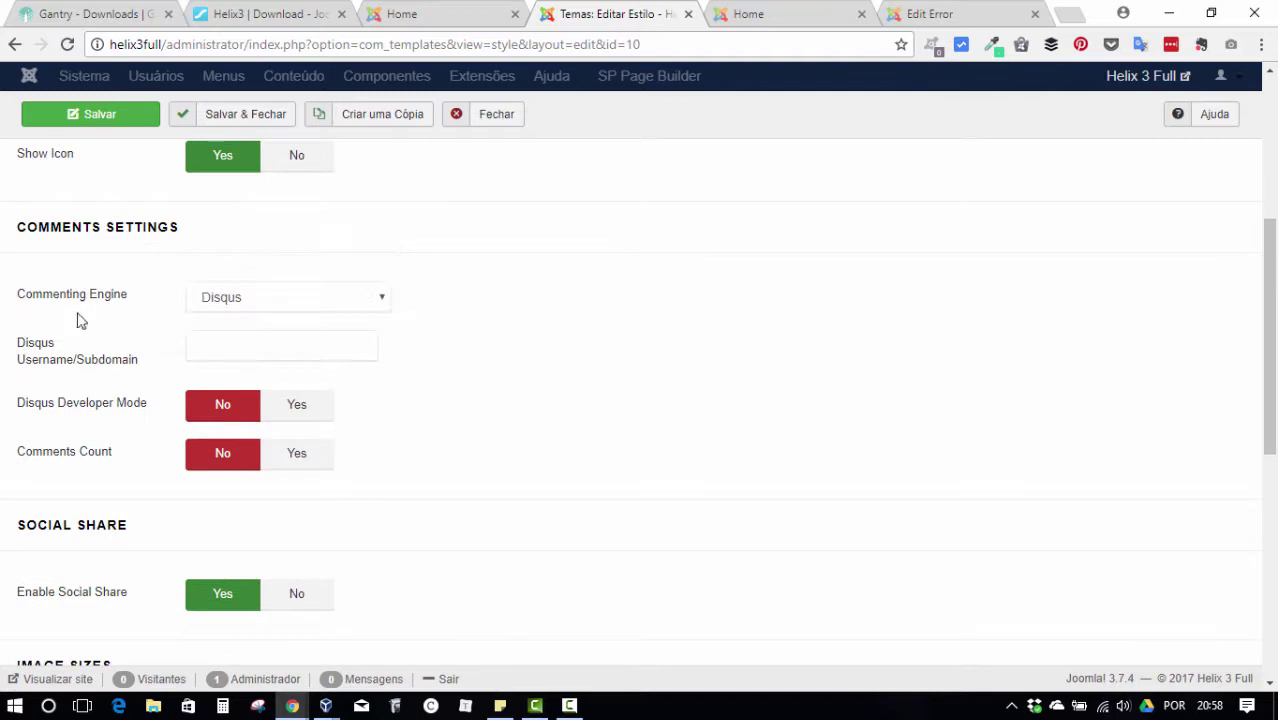
pyautogui.click(320, 303)
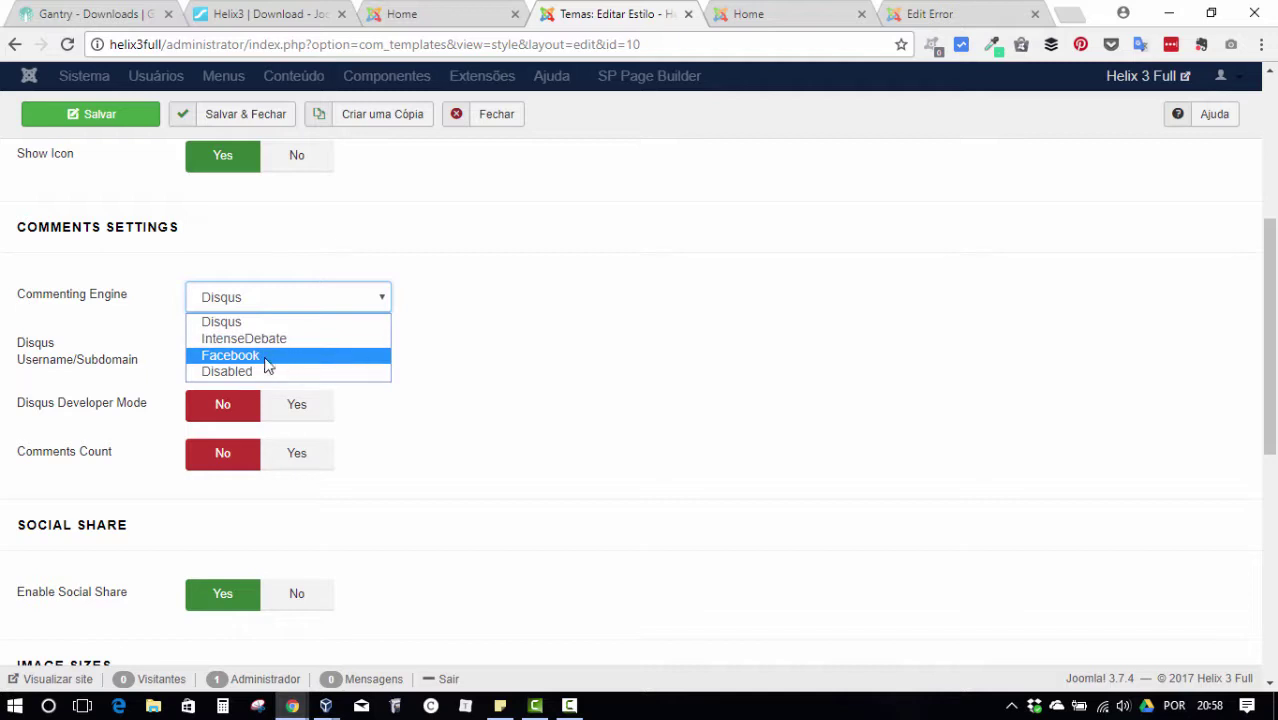
pyautogui.scroll(-3, 776, 277)
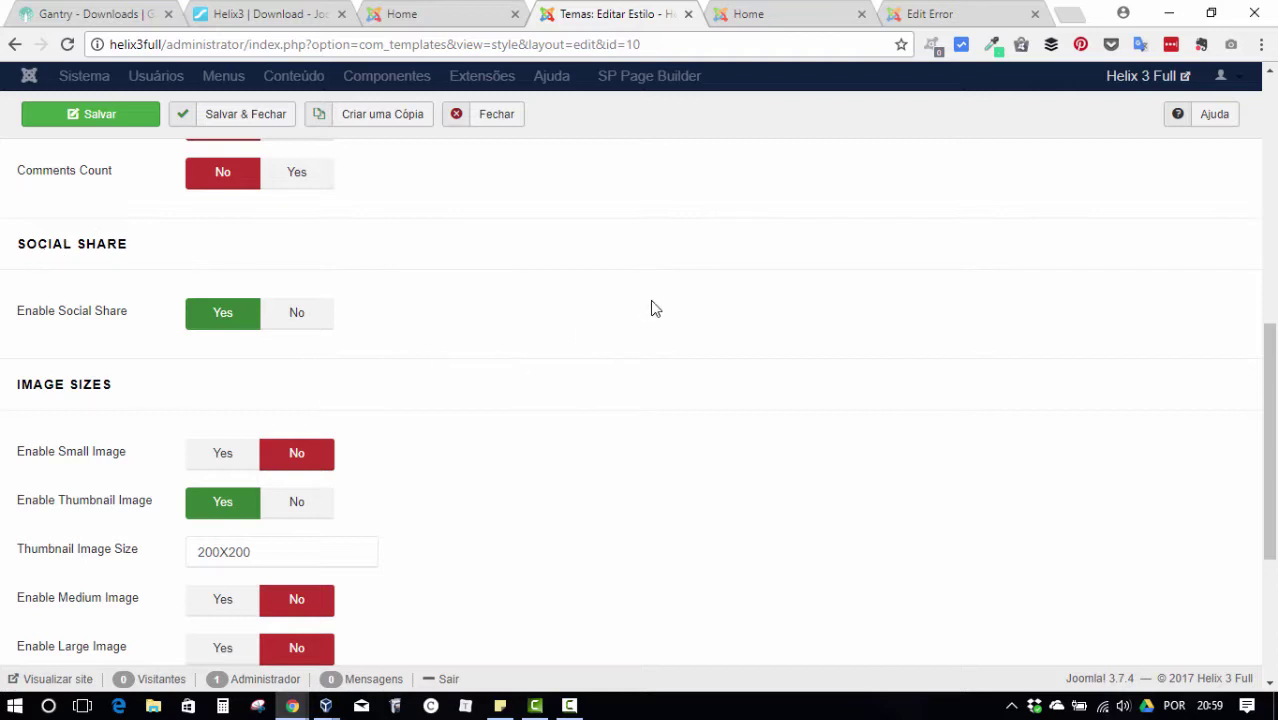
pyautogui.scroll(-2, 651, 309)
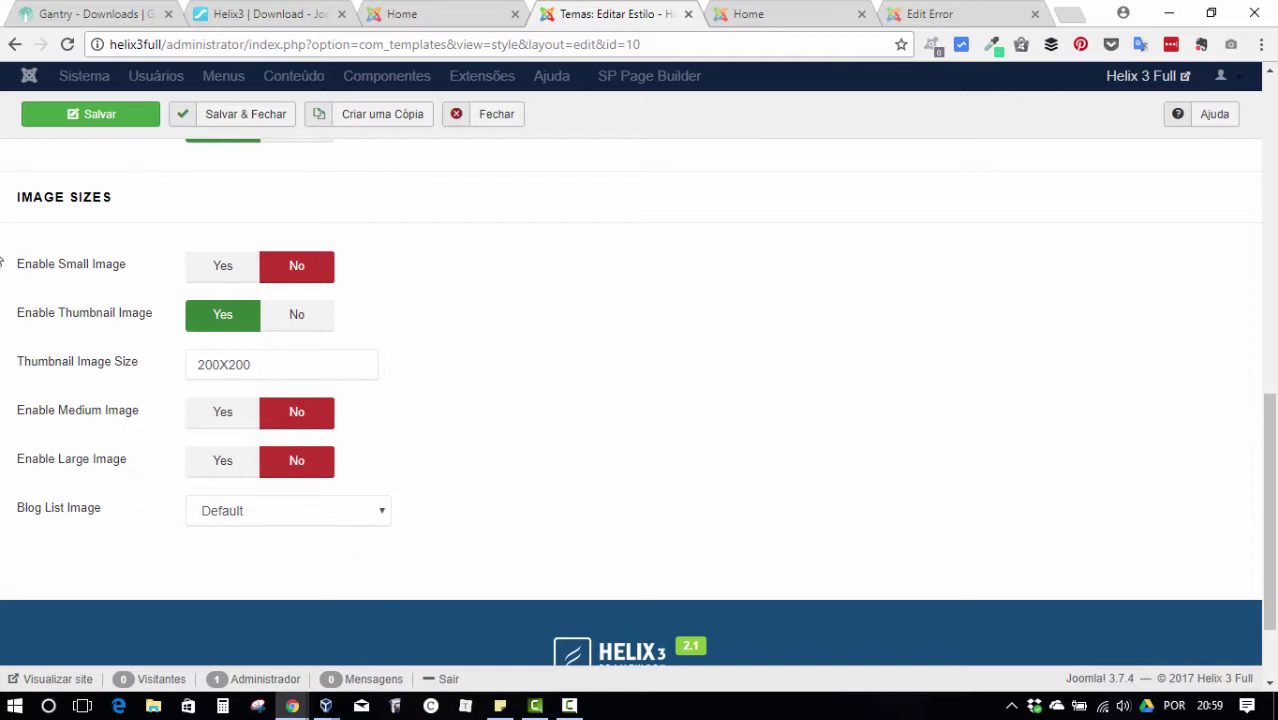
# Close the template style and open the Helix Blog Options of a new article.
pyautogui.hotkey('ctrl', 's')
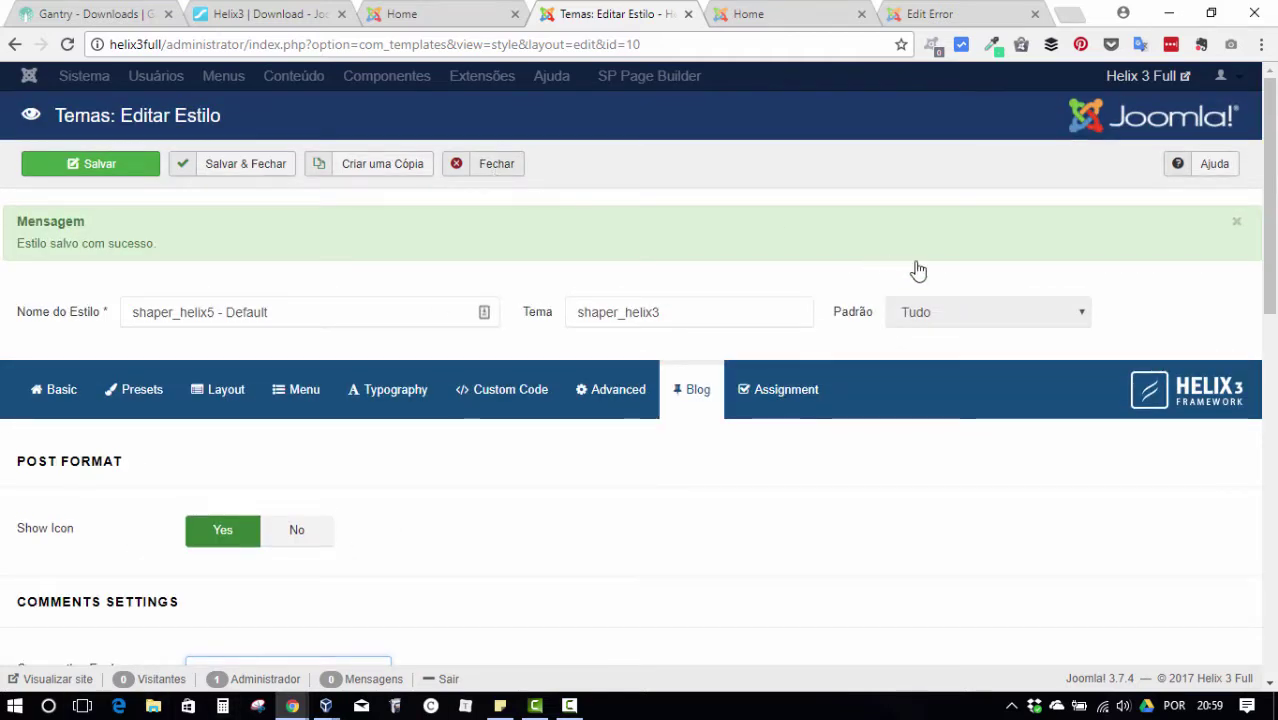
pyautogui.click(484, 163)
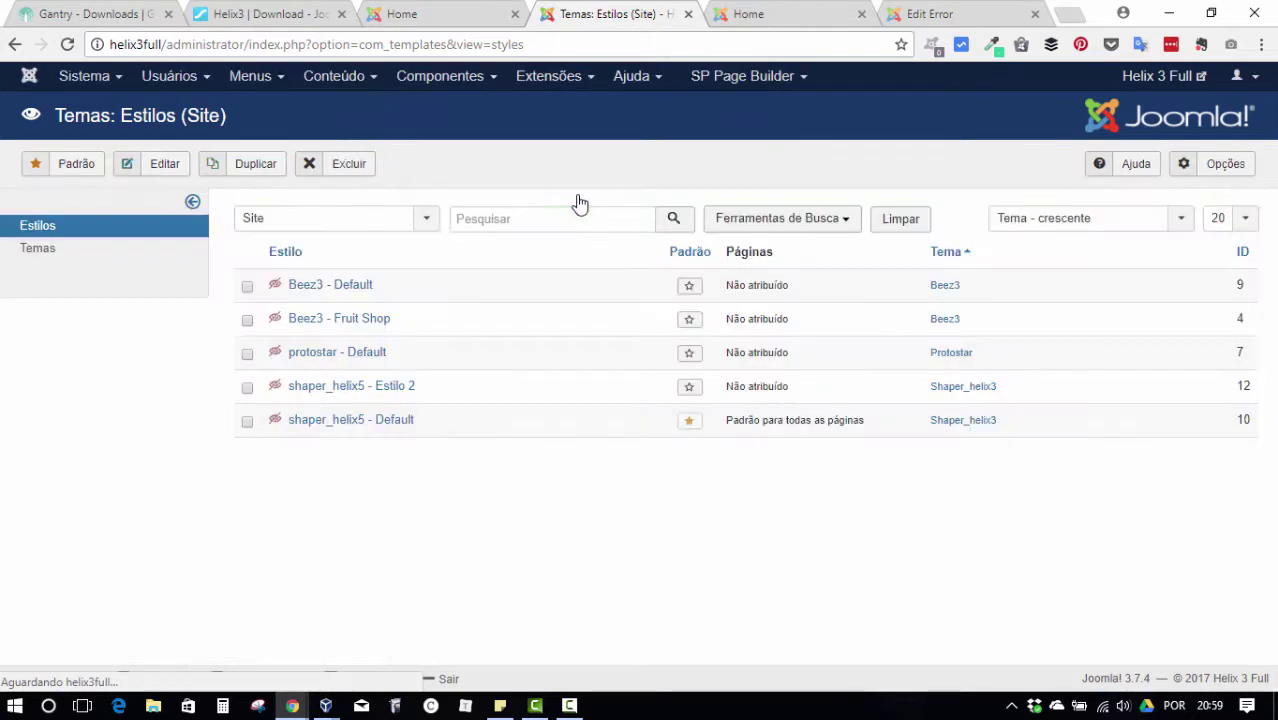
pyautogui.click(340, 77)
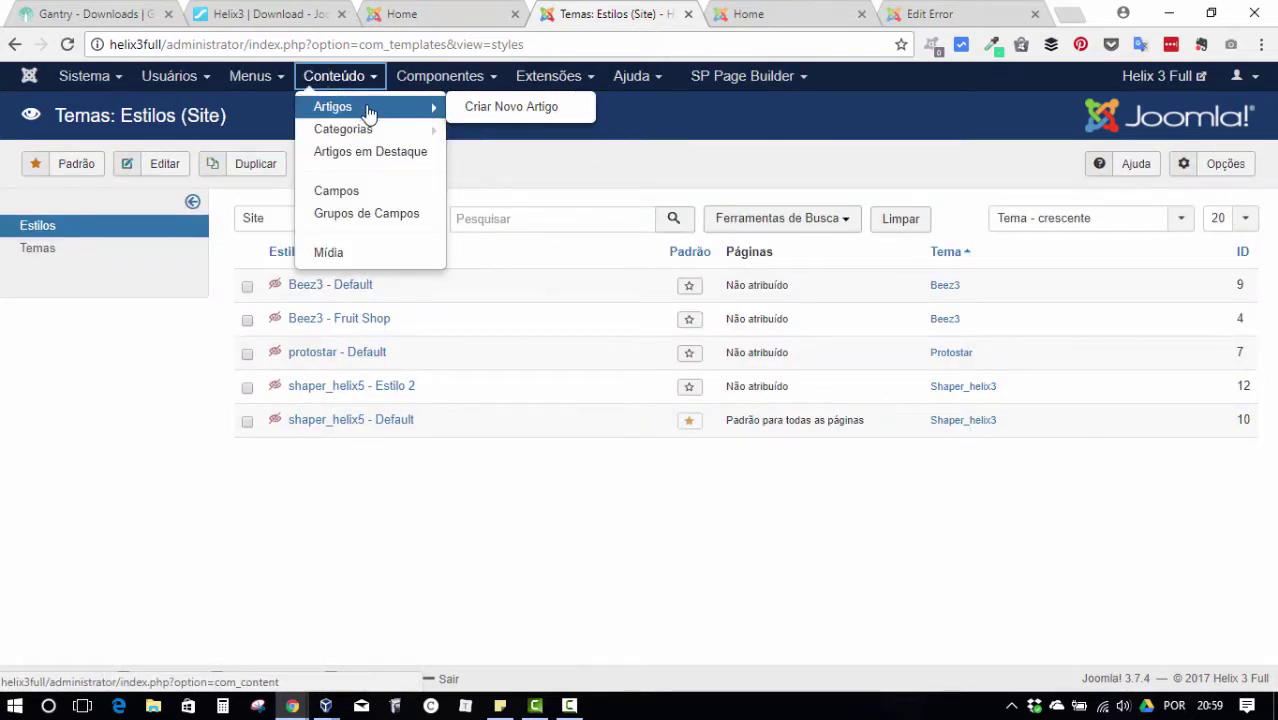
pyautogui.click(365, 108)
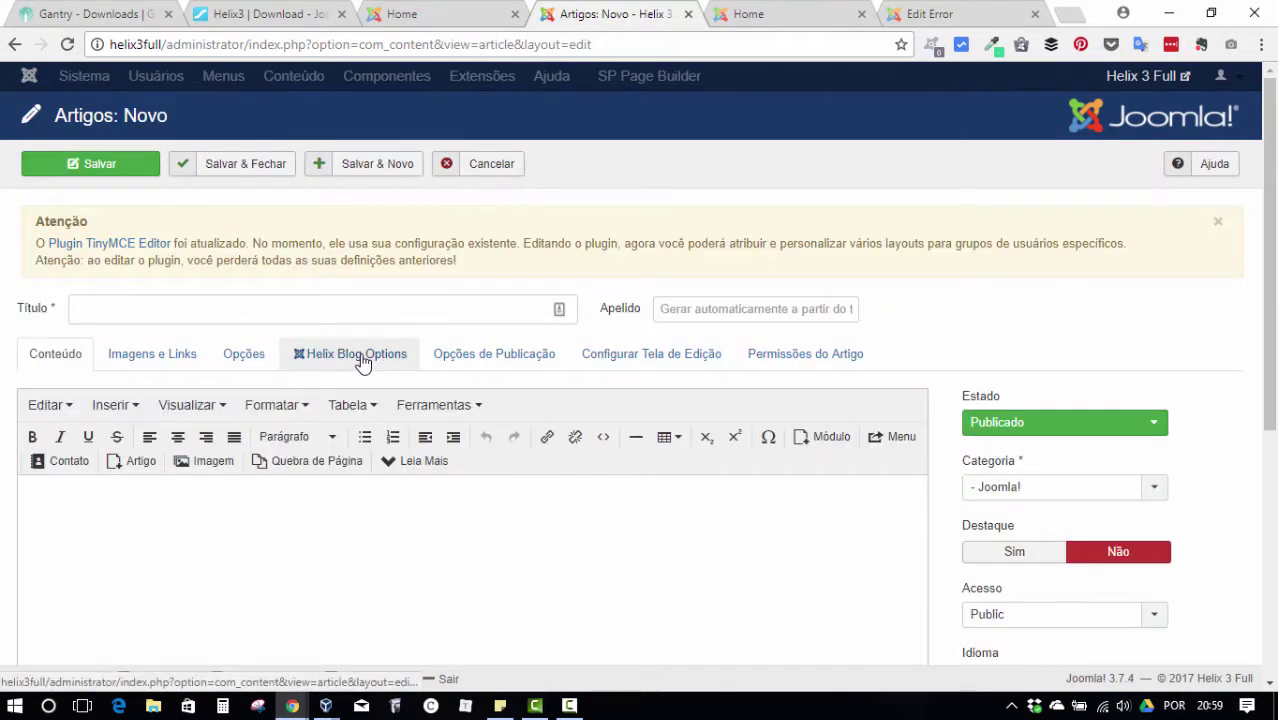
pyautogui.click(363, 362)
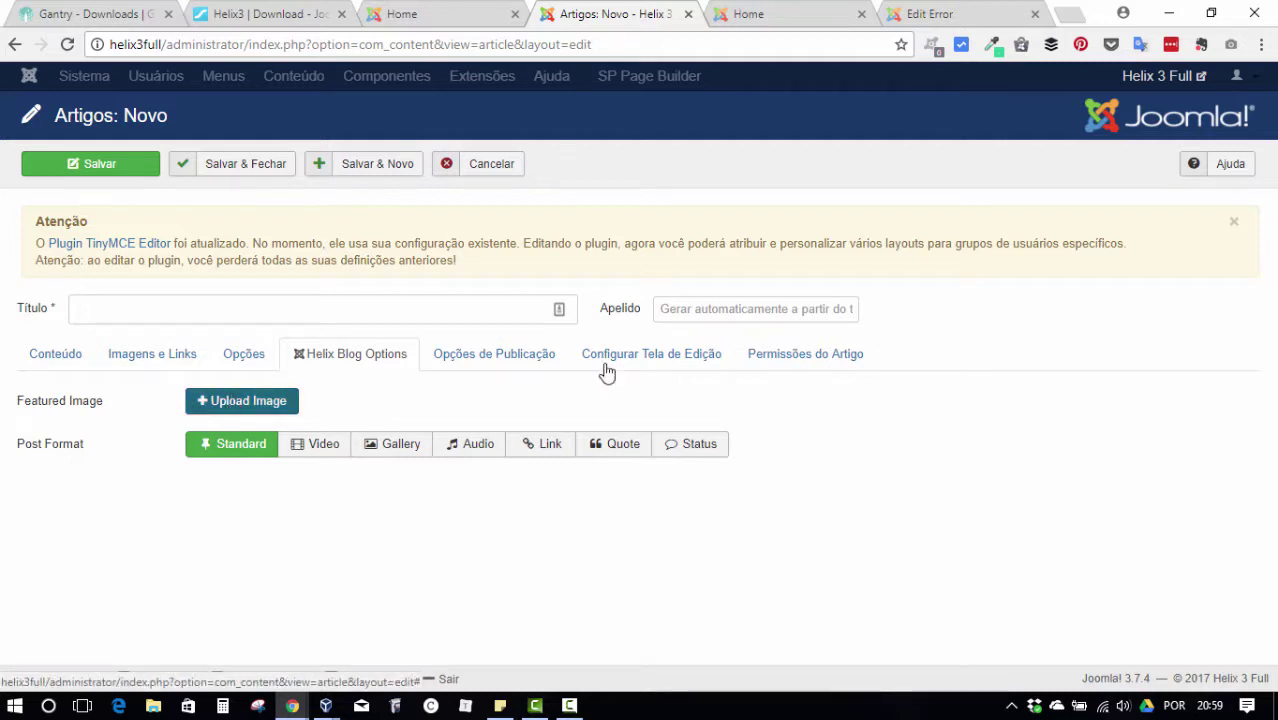
# Upload exemplo-graphic.gif as the new article's featured image.
pyautogui.click(242, 400)
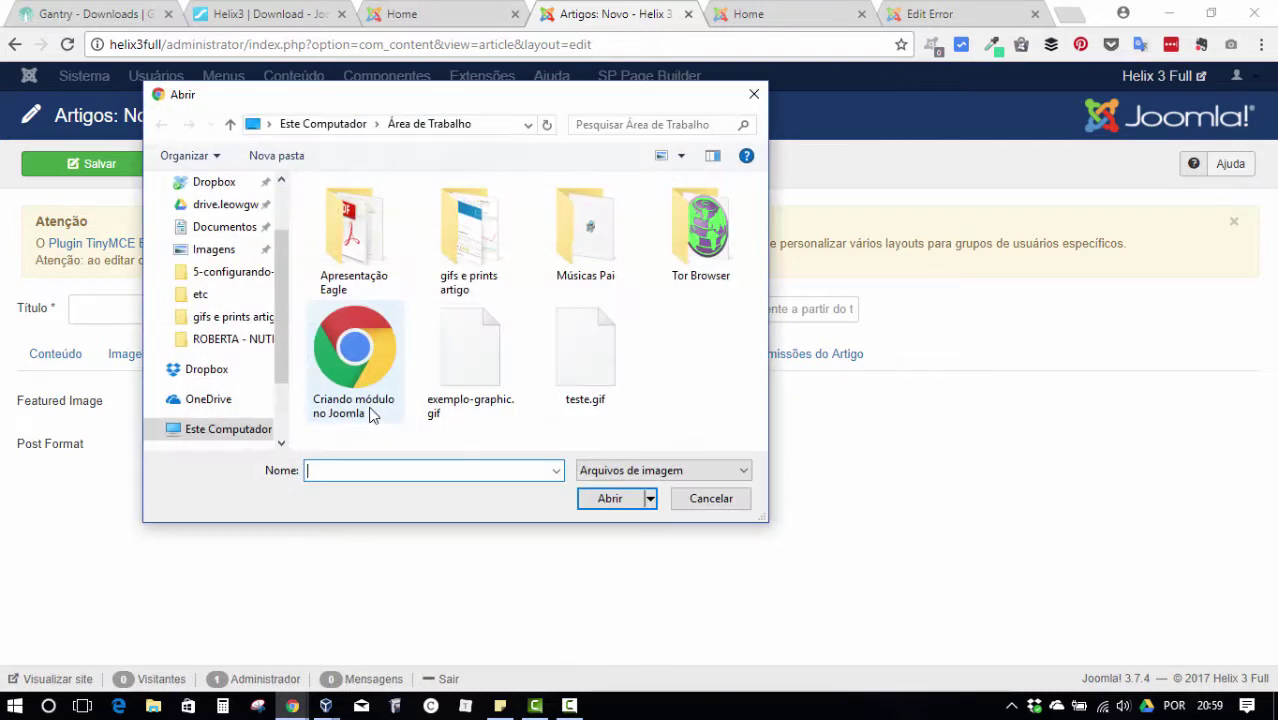
pyautogui.doubleClick(470, 368)
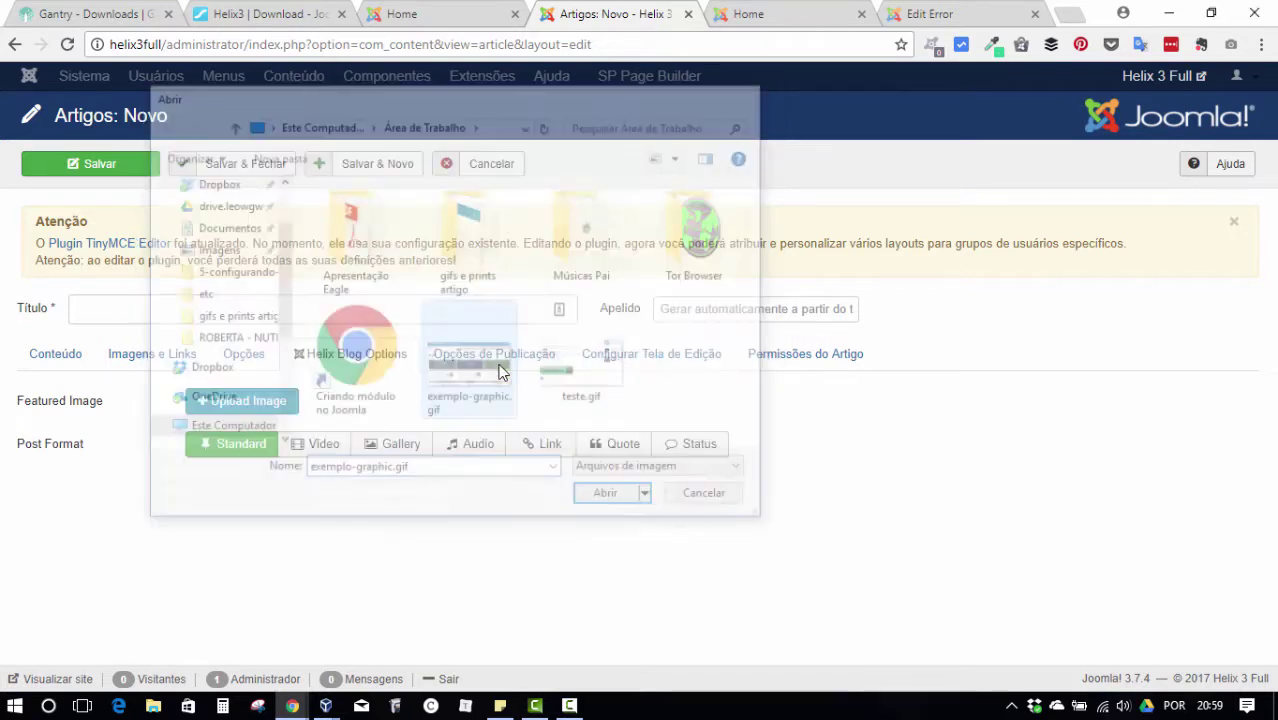
pyautogui.scroll(-1, 698, 462)
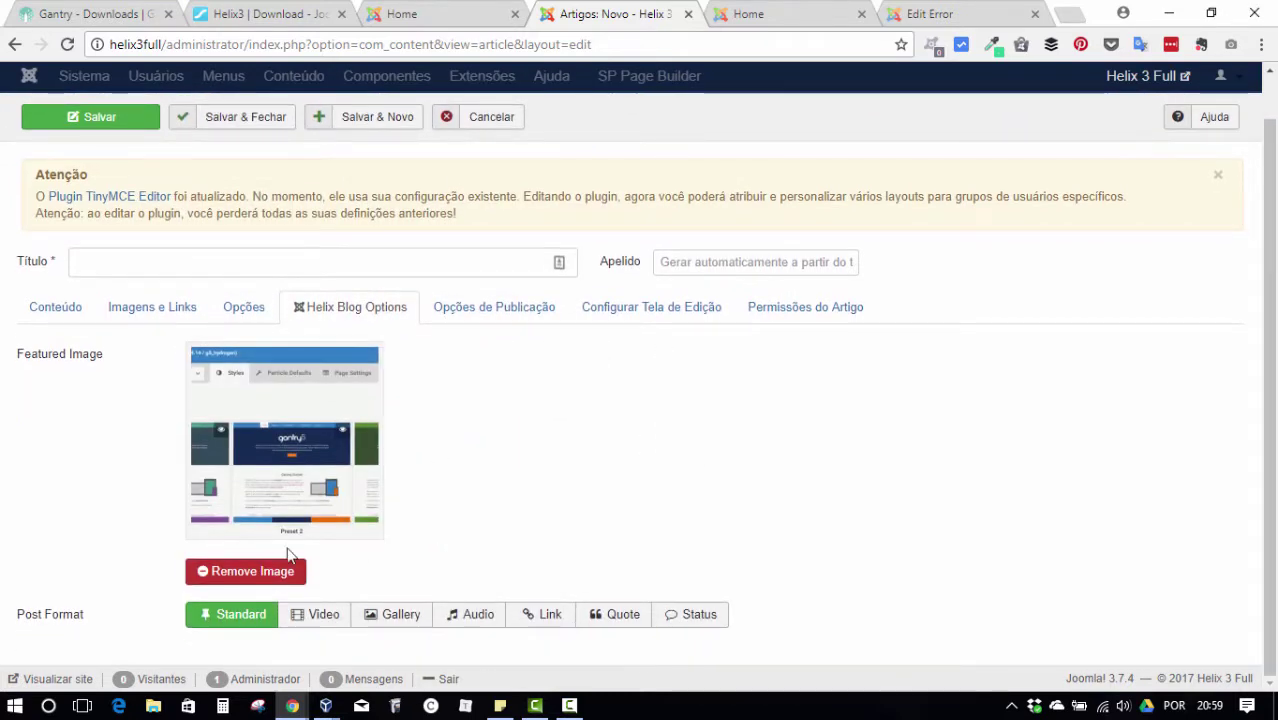
# Switch the article's post format between Video and Standard to examine the Video URL field.
pyautogui.click(302, 622)
pyautogui.scroll(-1, 795, 470)
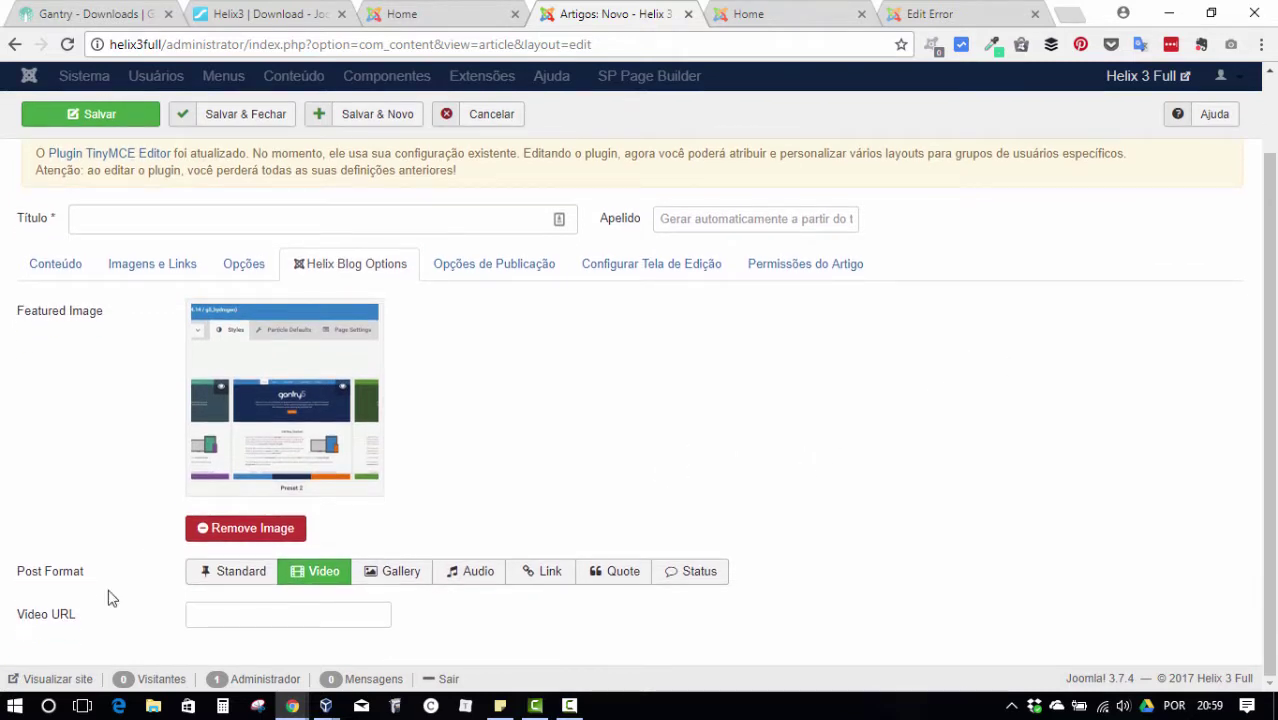
pyautogui.click(250, 578)
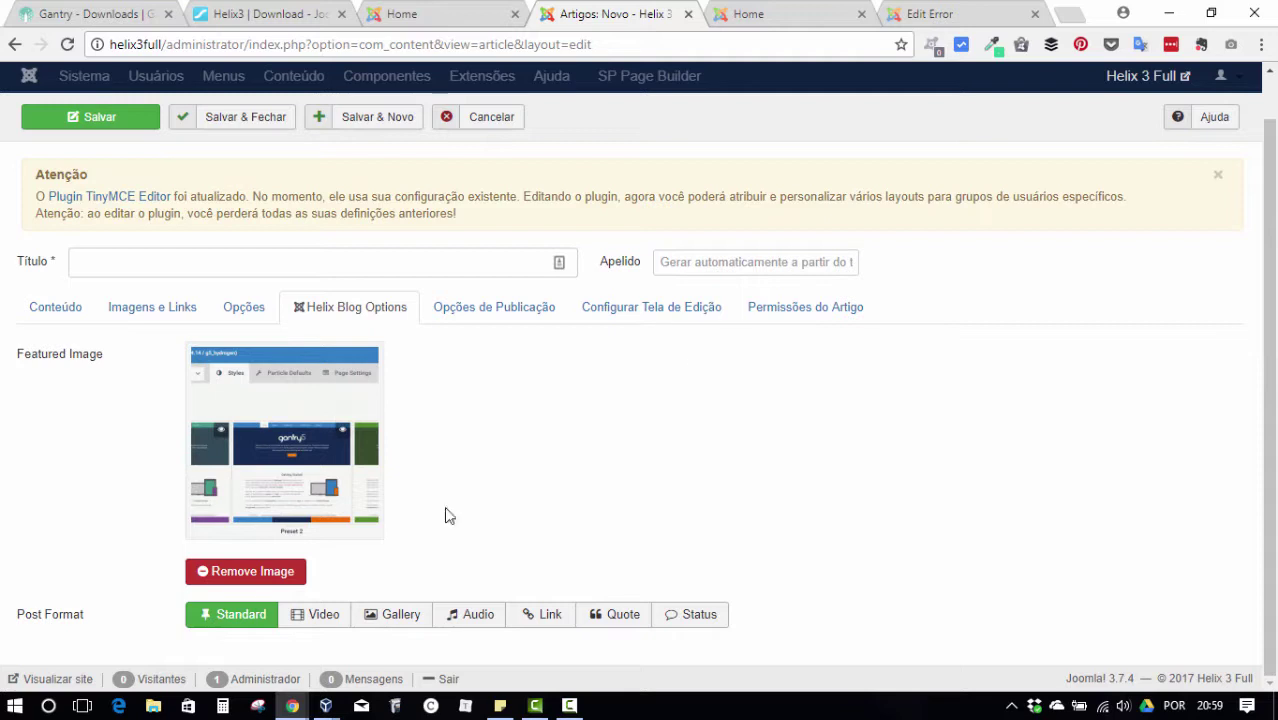
pyautogui.click(314, 614)
pyautogui.scroll(-1, 745, 445)
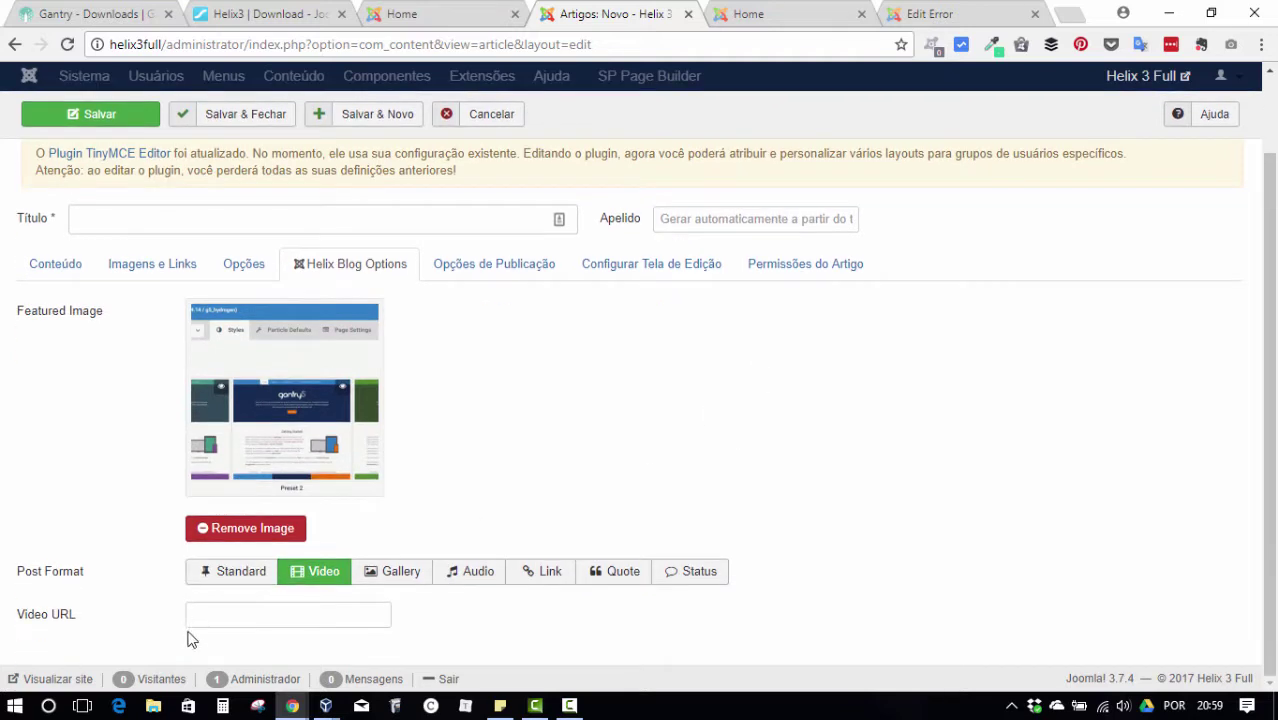
pyautogui.click(276, 615)
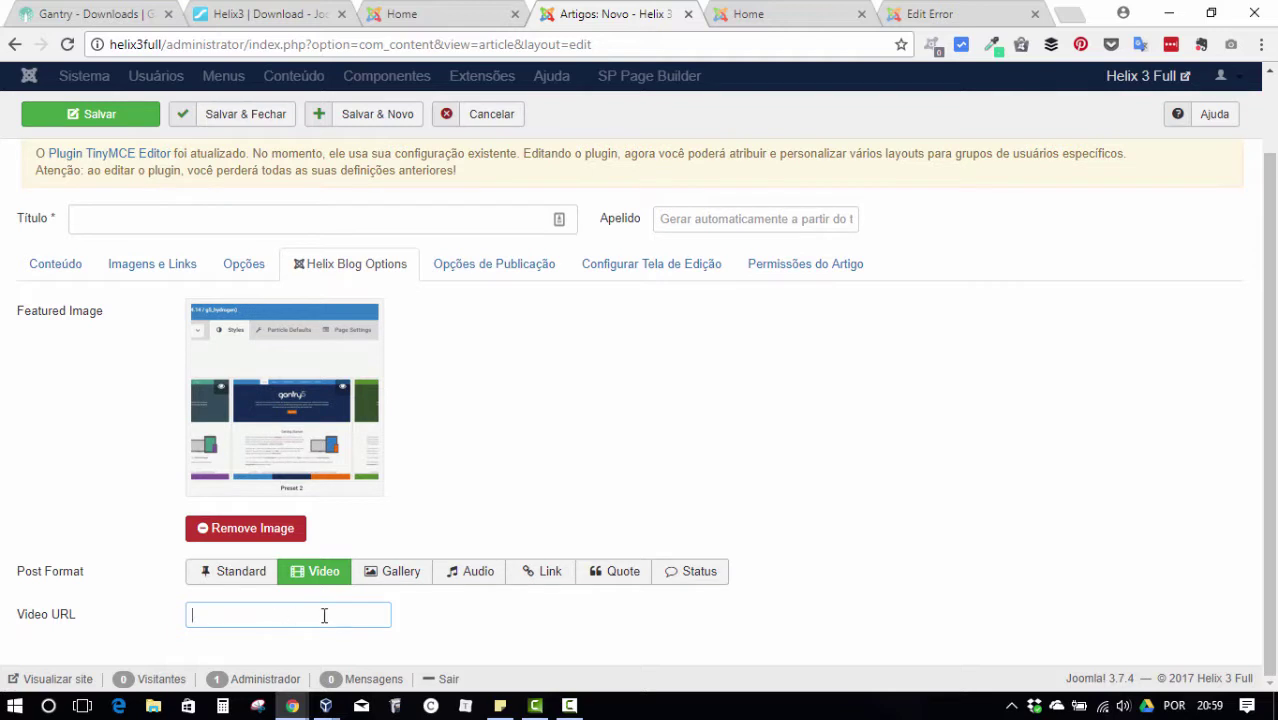
# Examine the fields offered by the Gallery, Audio, Quote and Status post formats.
pyautogui.click(400, 581)
pyautogui.scroll(-1, 370, 600)
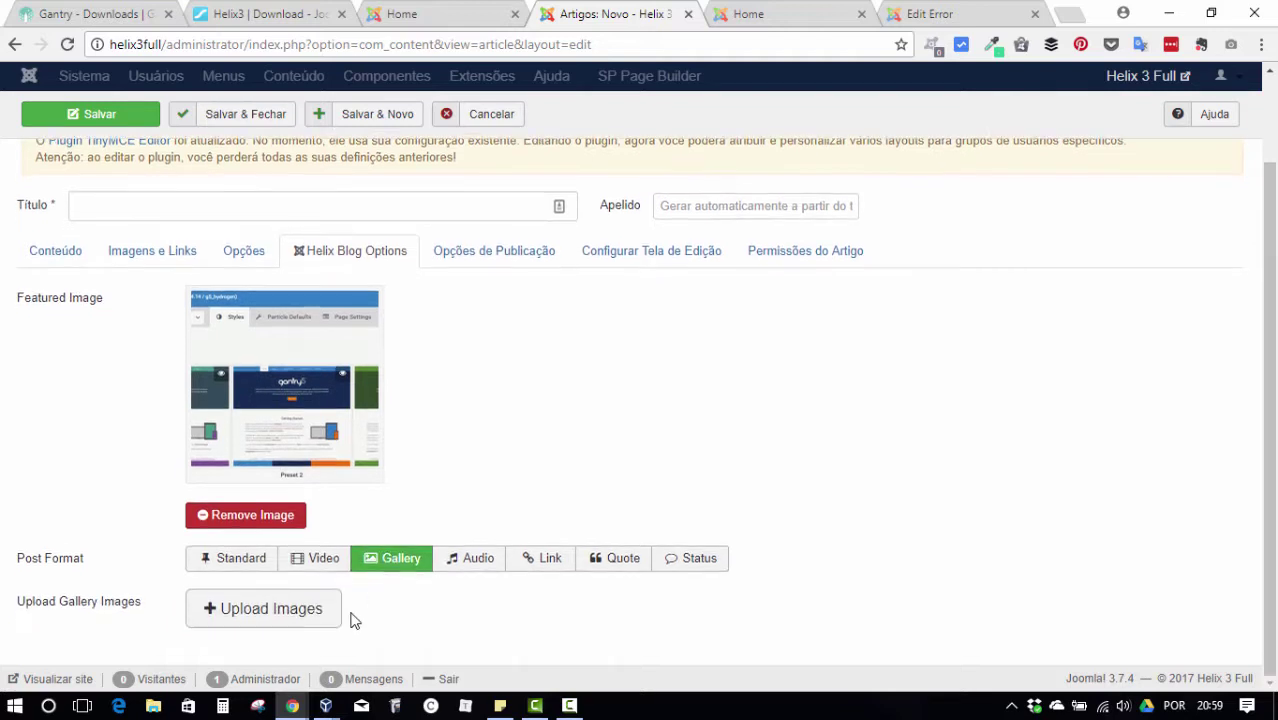
pyautogui.click(474, 558)
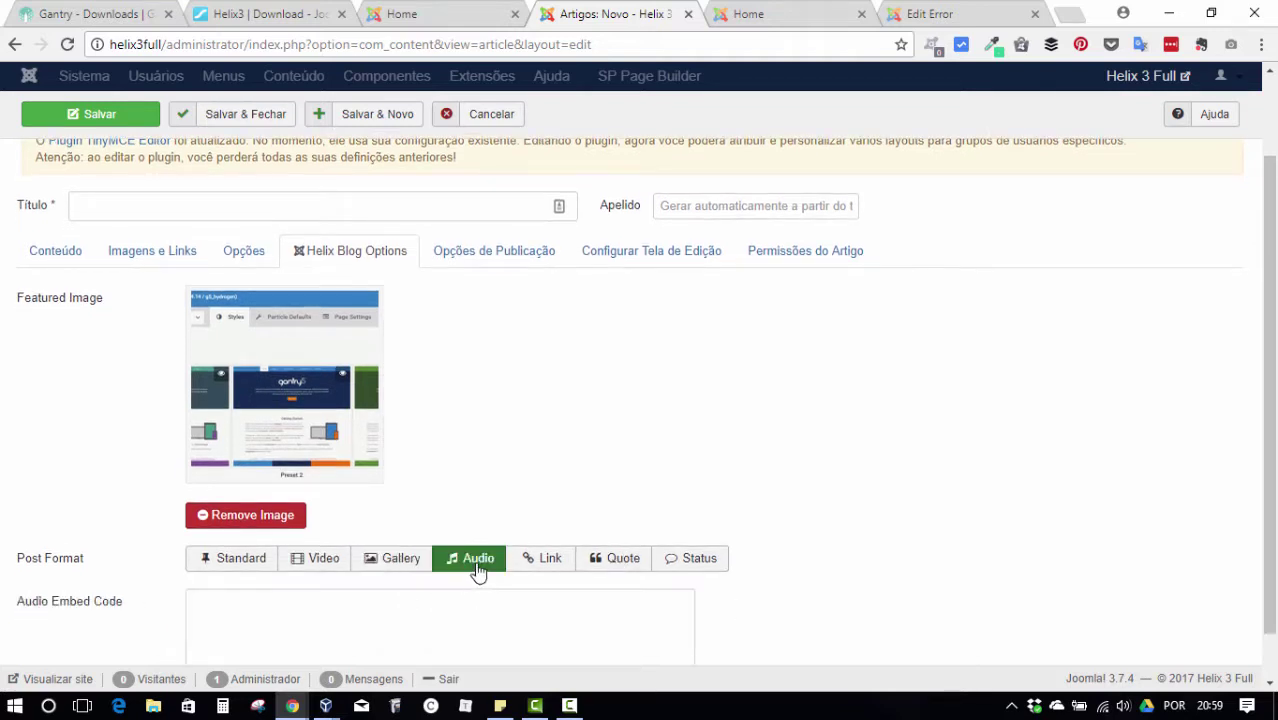
pyautogui.scroll(-2, 511, 517)
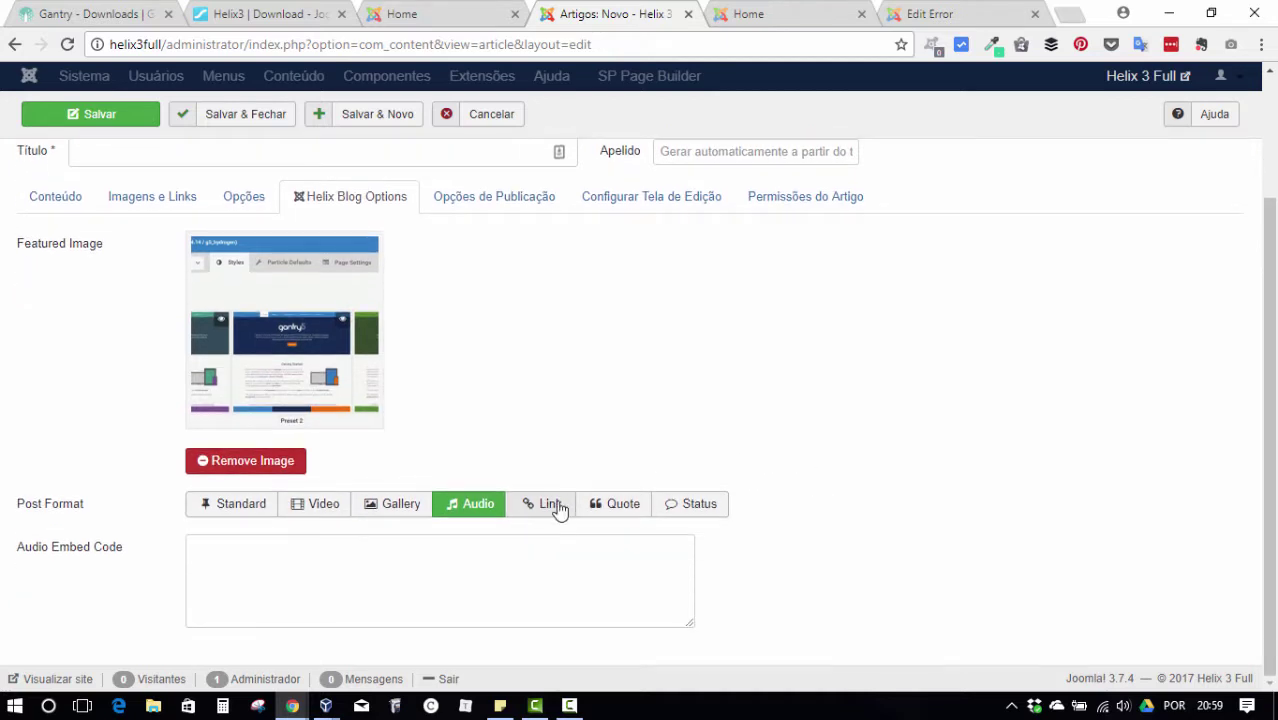
pyautogui.click(615, 504)
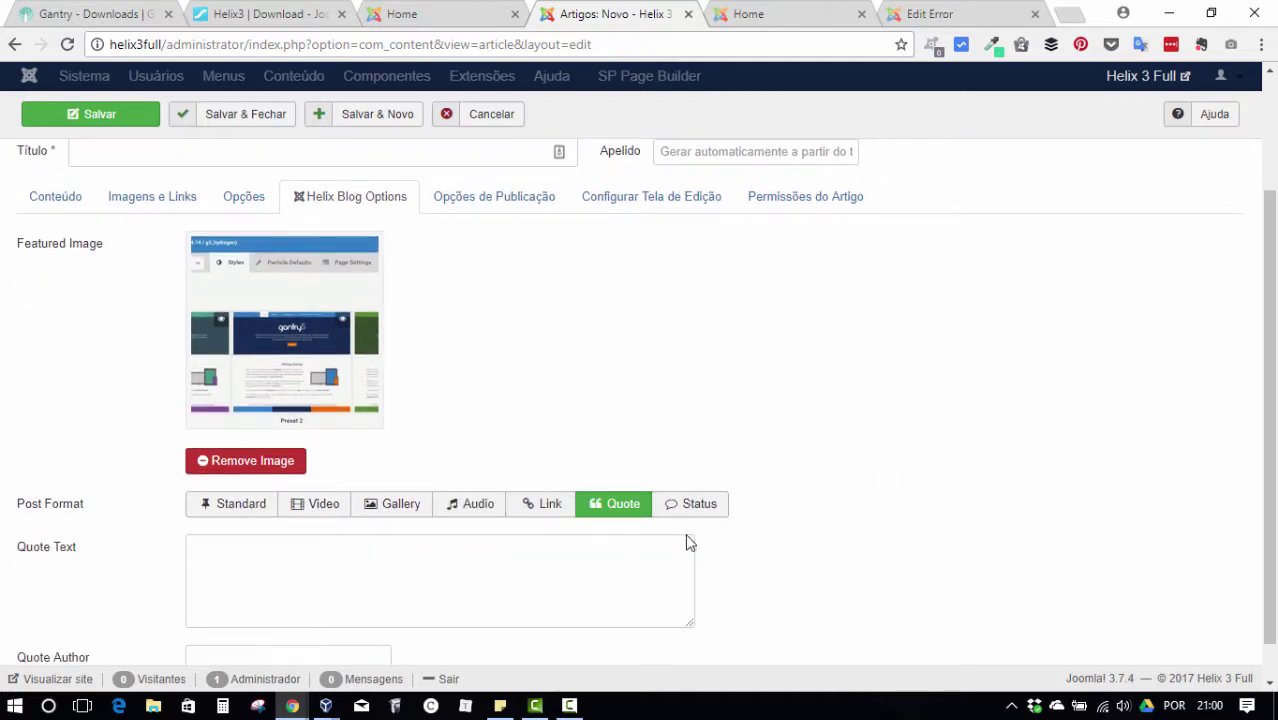
pyautogui.click(708, 508)
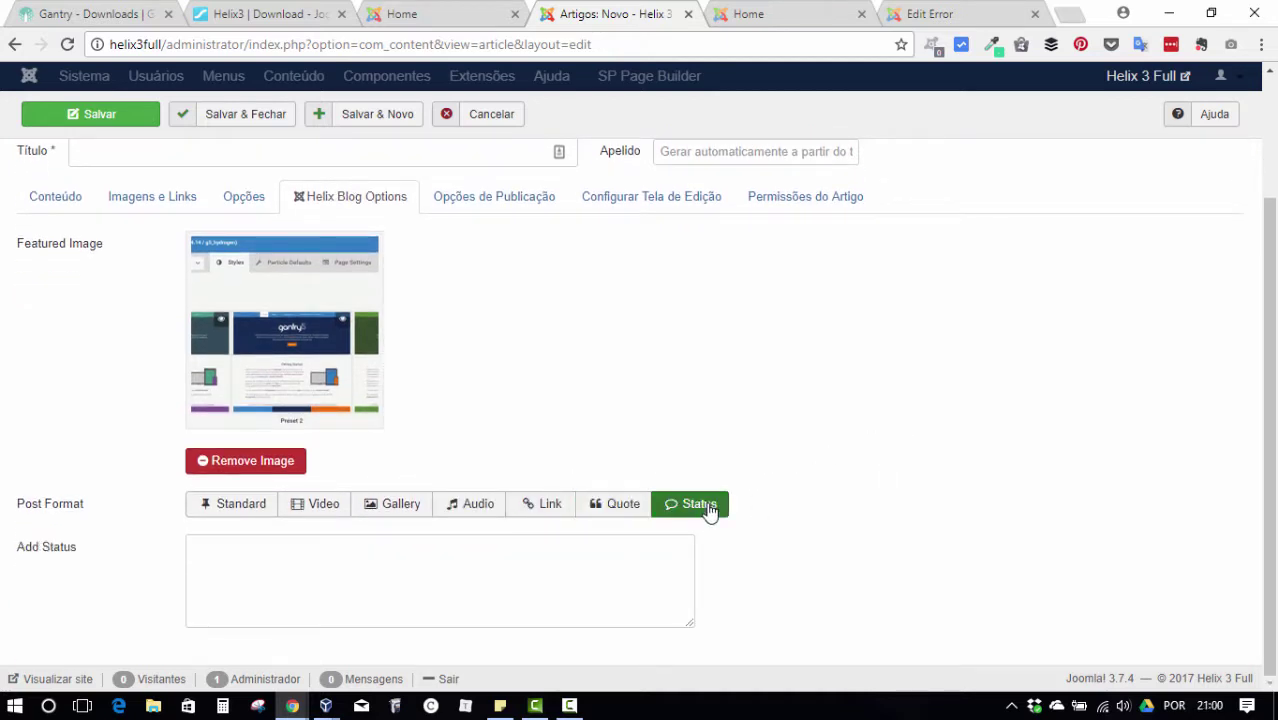
# Look at the Quote format's text and author fields again, and leave the new article without saving.
pyautogui.click(500, 572)
pyautogui.click(615, 522)
pyautogui.click(382, 599)
pyautogui.scroll(-1, 793, 462)
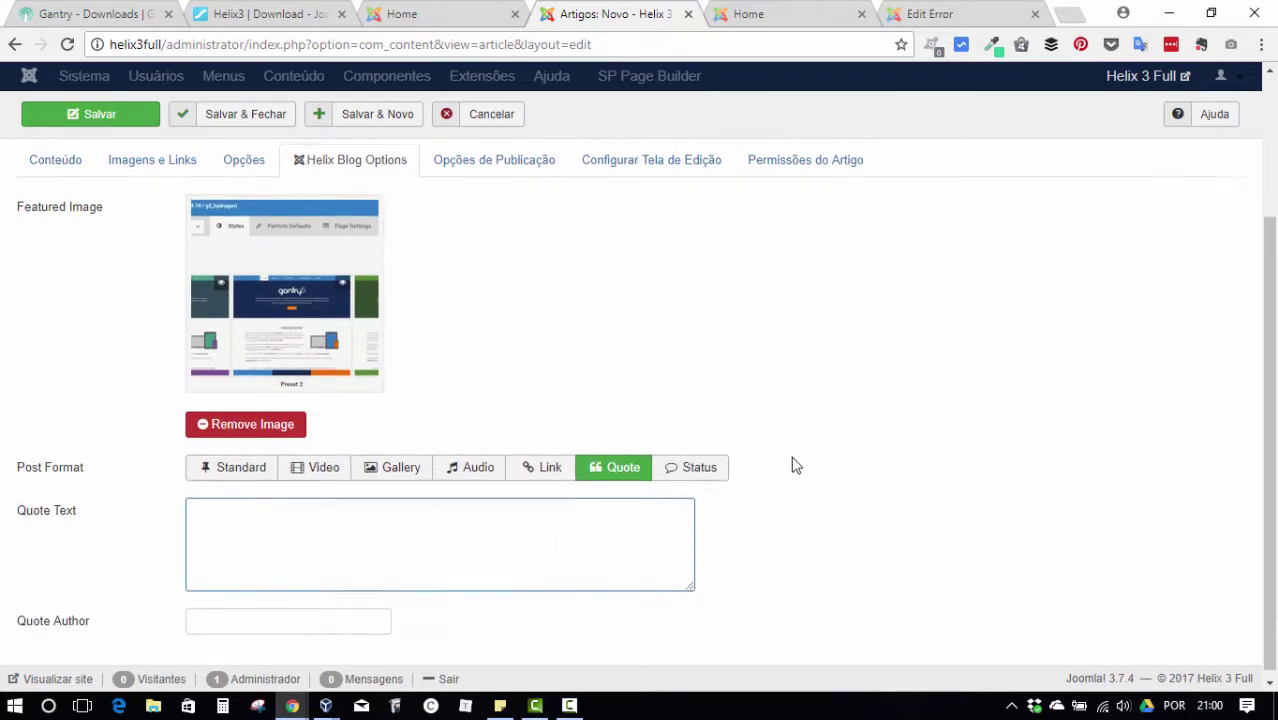
pyautogui.scroll(2, 193, 597)
pyautogui.scroll(-2, 193, 597)
pyautogui.scroll(2, 511, 489)
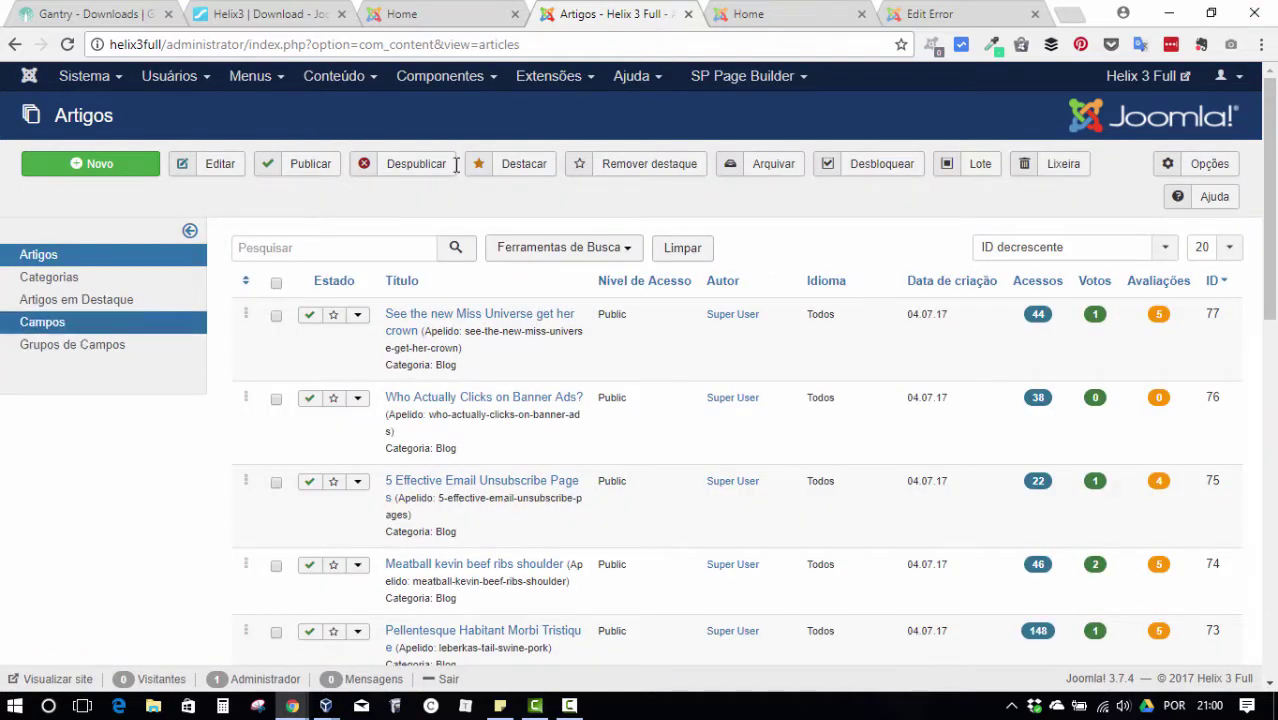
# Open the Advanced settings of the shaper_helix5 - Default template style.
pyautogui.click(516, 84)
pyautogui.moveTo(544, 190)
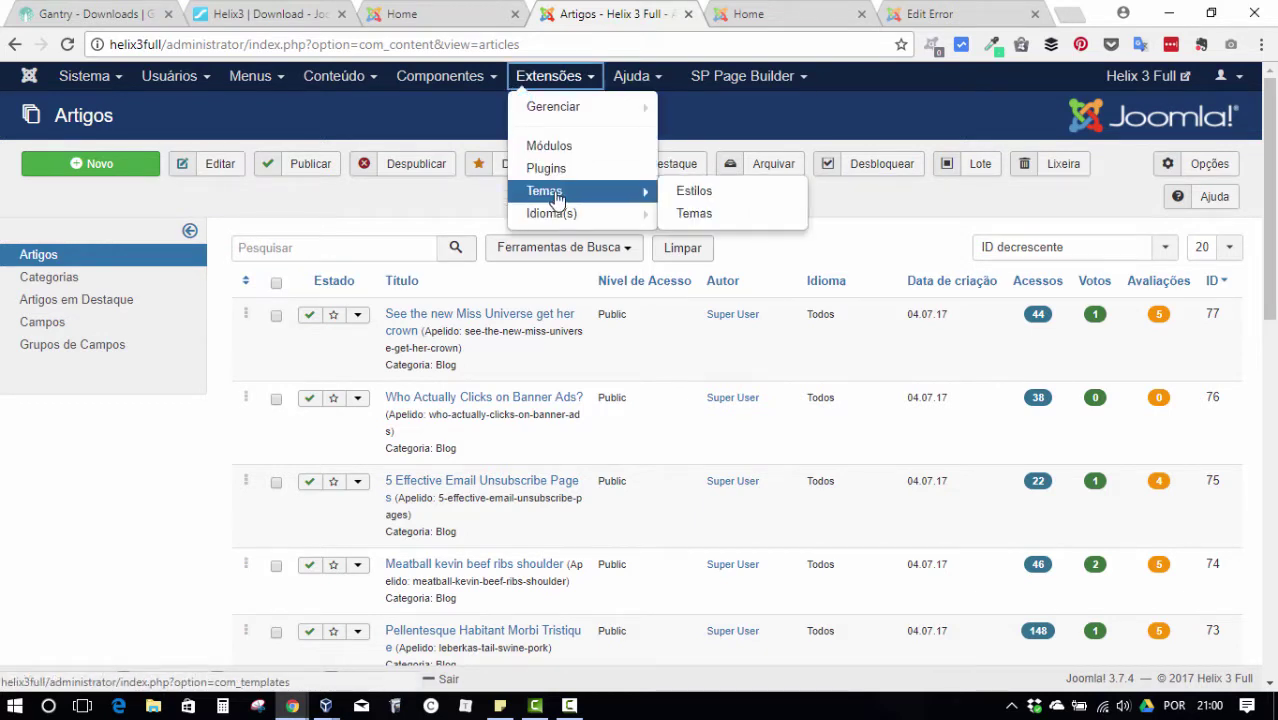
pyautogui.click(690, 189)
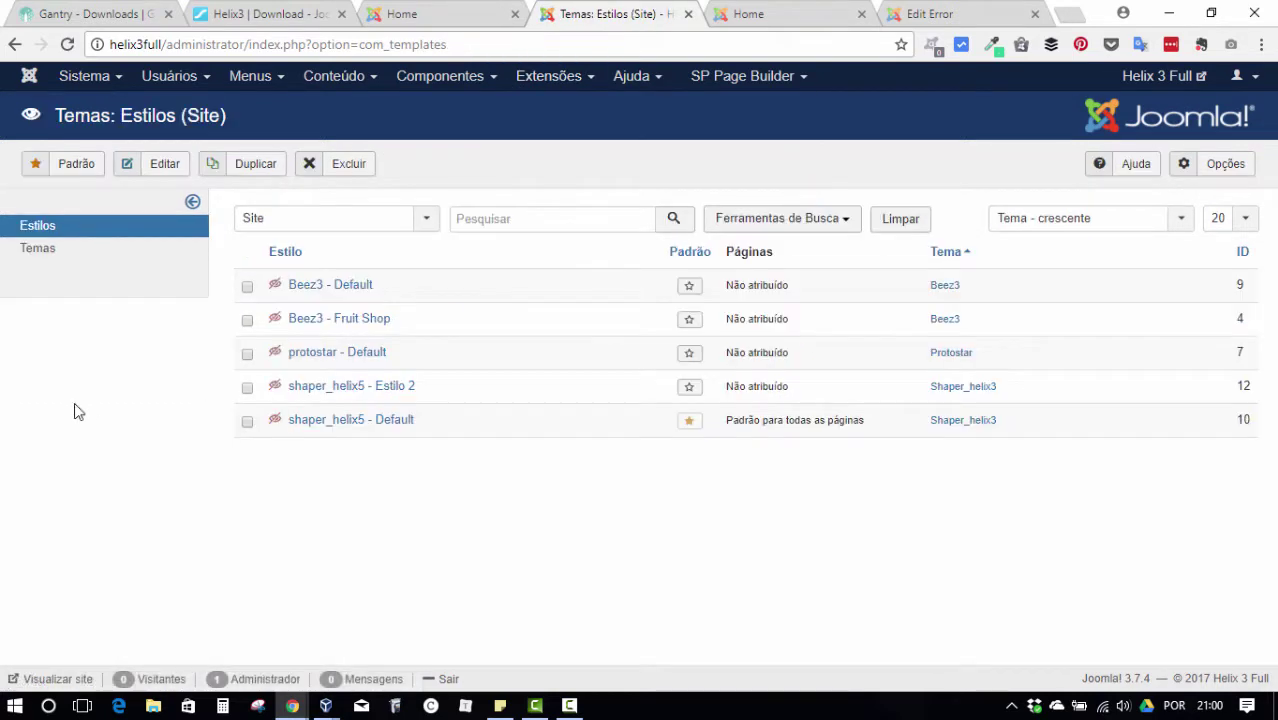
pyautogui.click(390, 421)
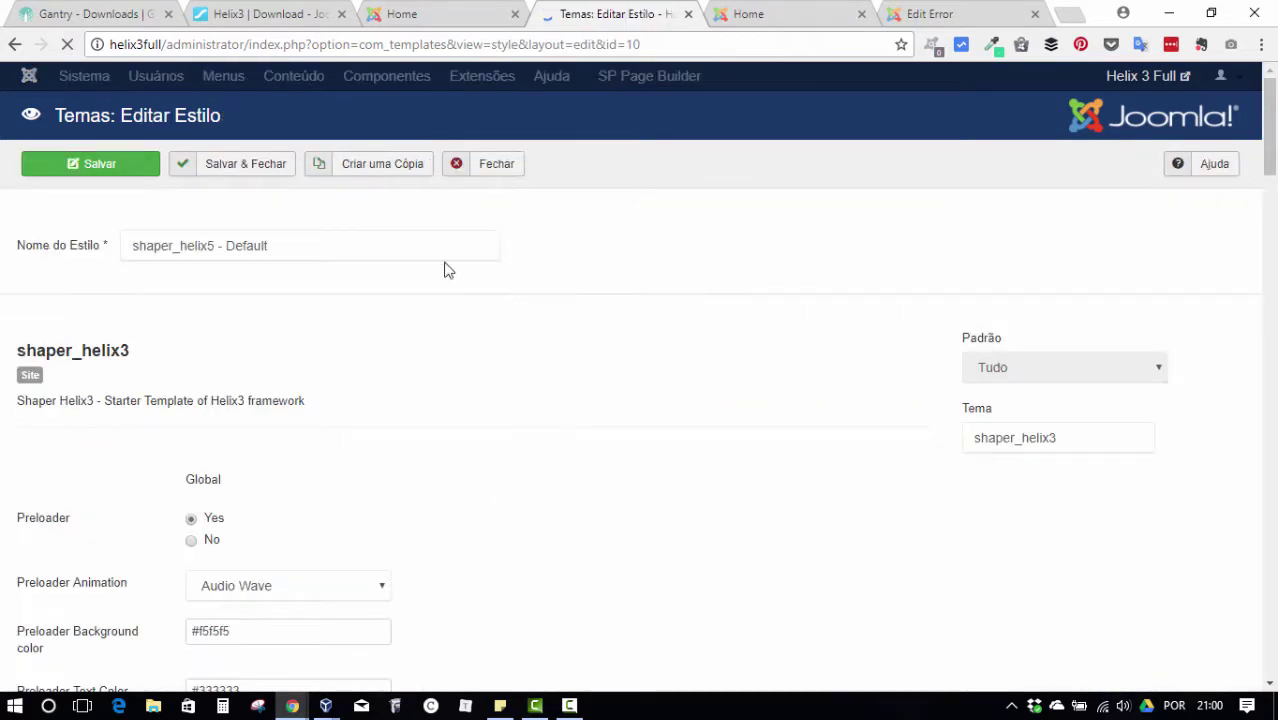
pyautogui.click(703, 326)
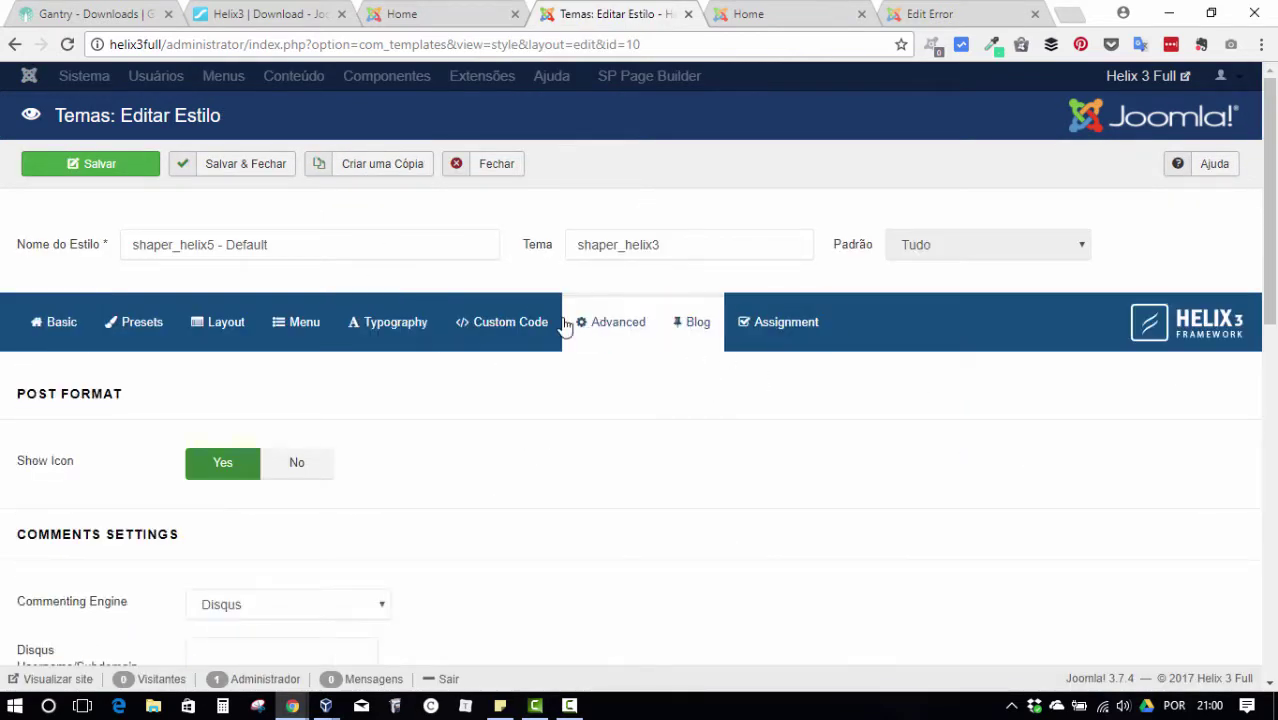
pyautogui.click(621, 334)
# Examine the Compression Settings for CSS and Javascript, including the Exclude Javascript field, and the LESS option.
pyautogui.scroll(-4, 890, 382)
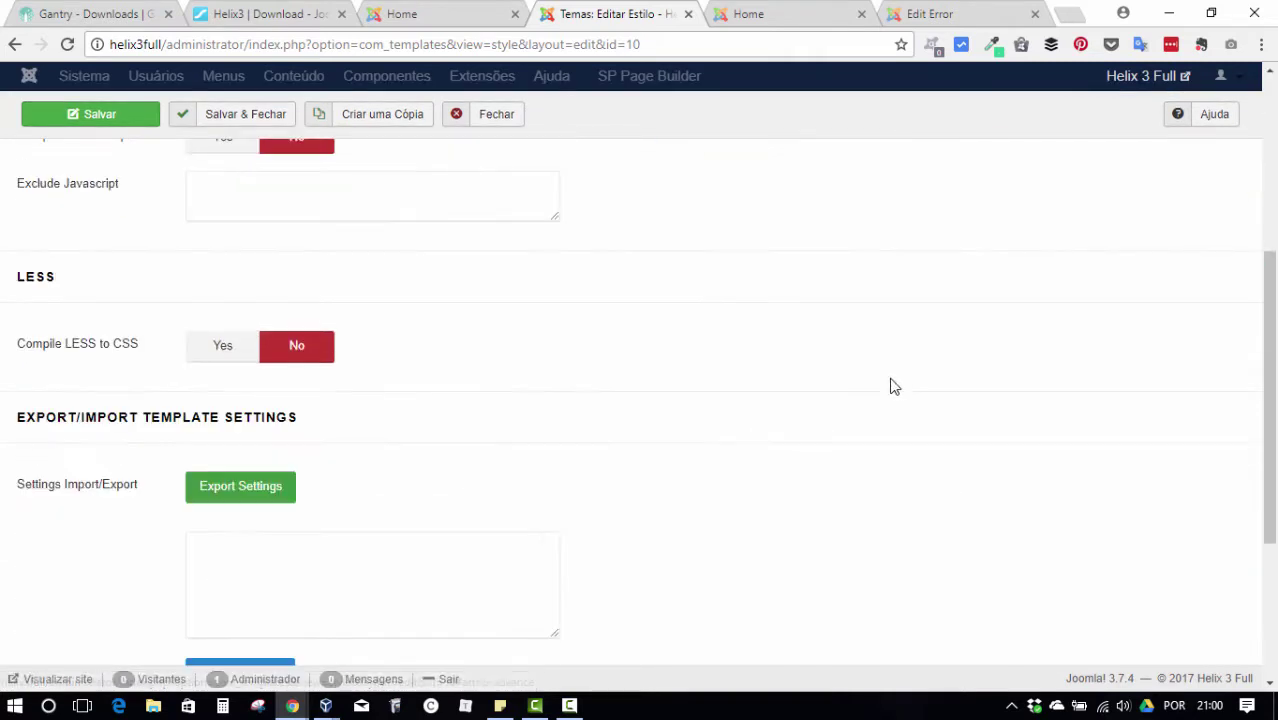
pyautogui.scroll(1, 808, 350)
pyautogui.scroll(2, 808, 350)
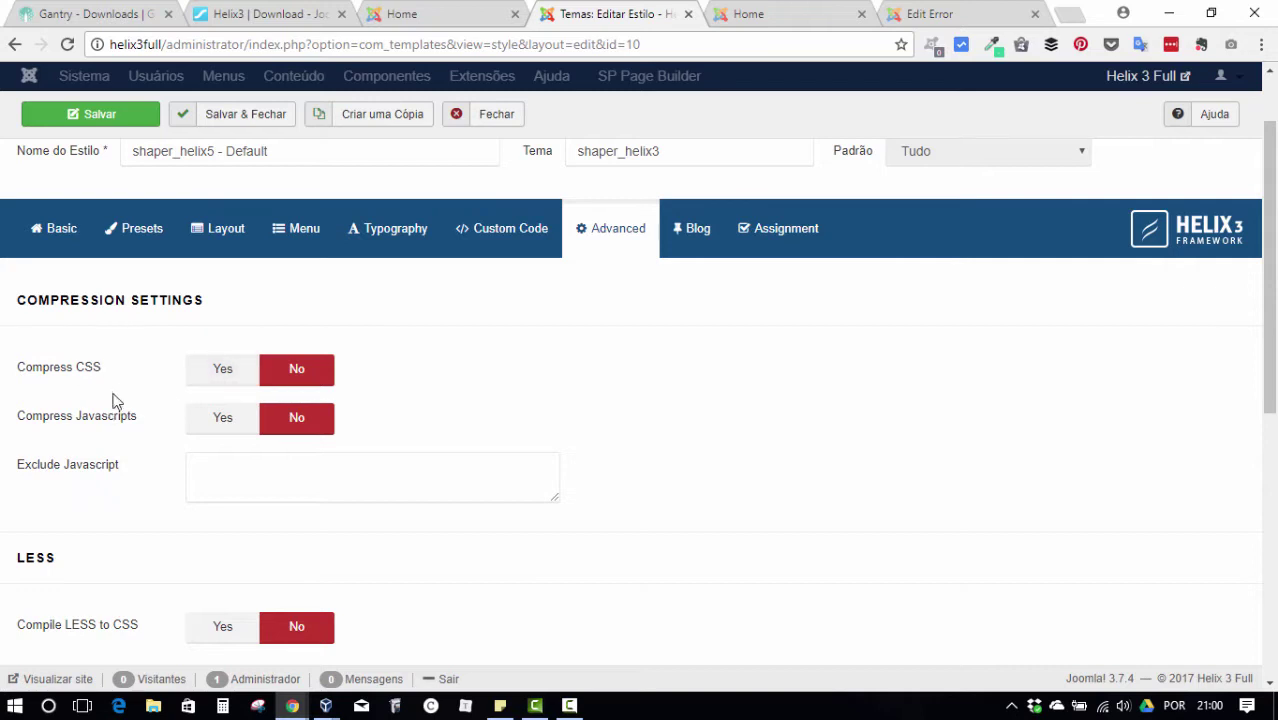
pyautogui.click(235, 475)
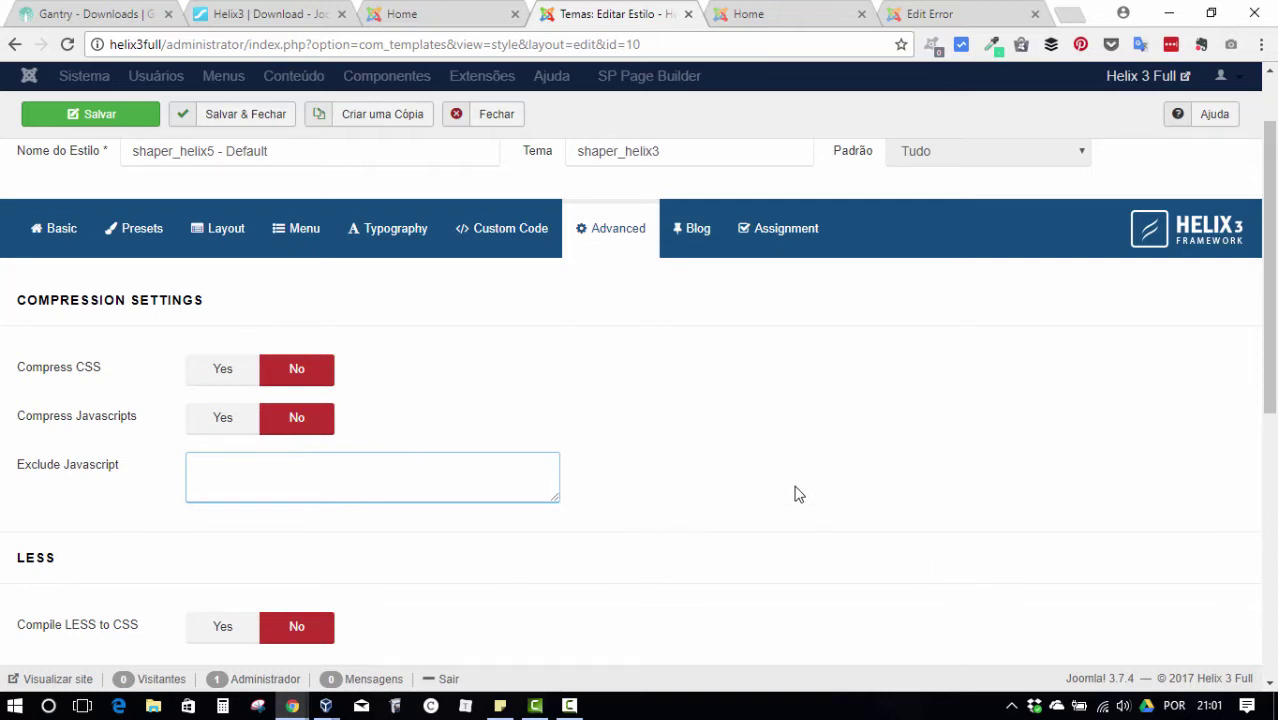
pyautogui.scroll(2, 990, 440)
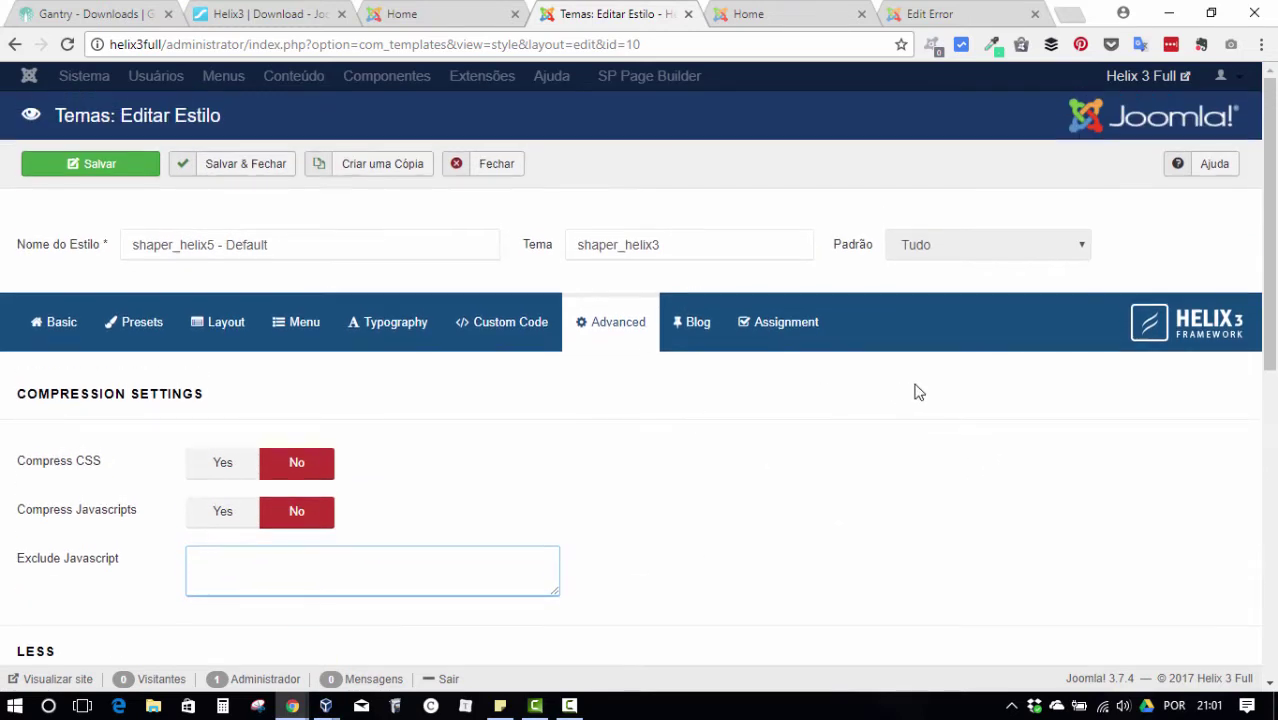
pyautogui.click(668, 500)
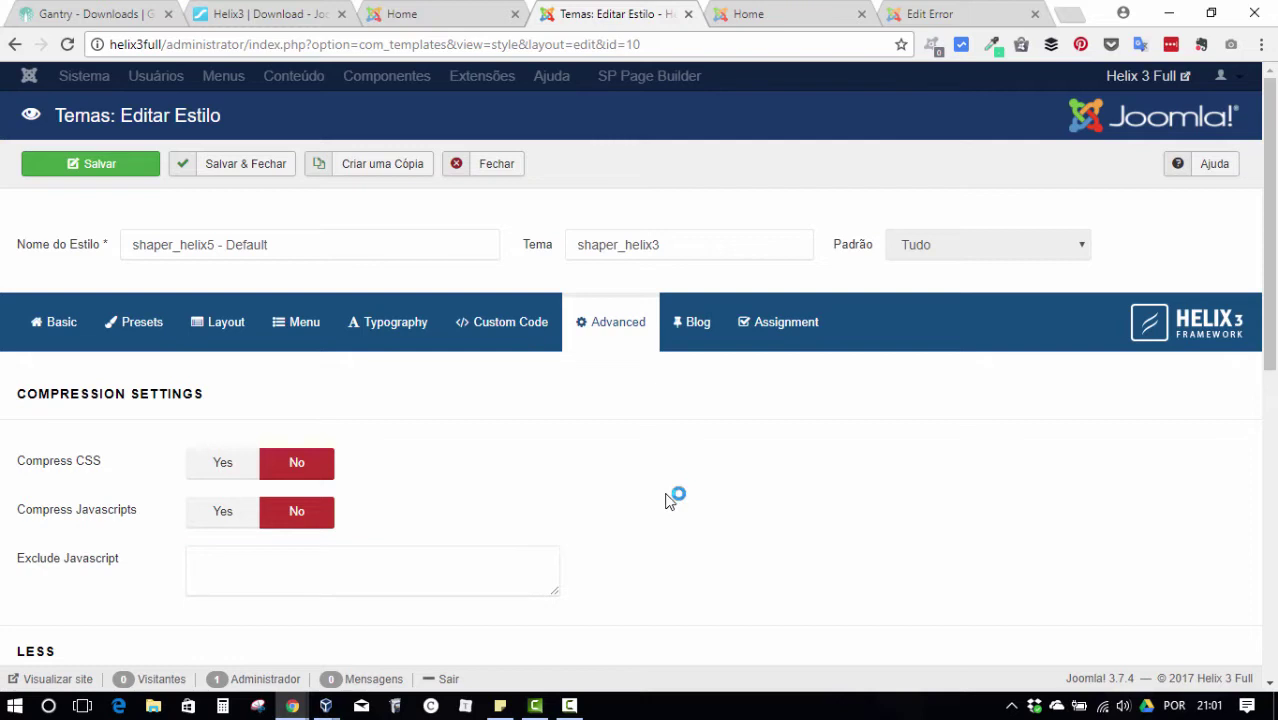
# Examine the Export/Import Template Settings section with its export and import options.
pyautogui.scroll(-6, 648, 465)
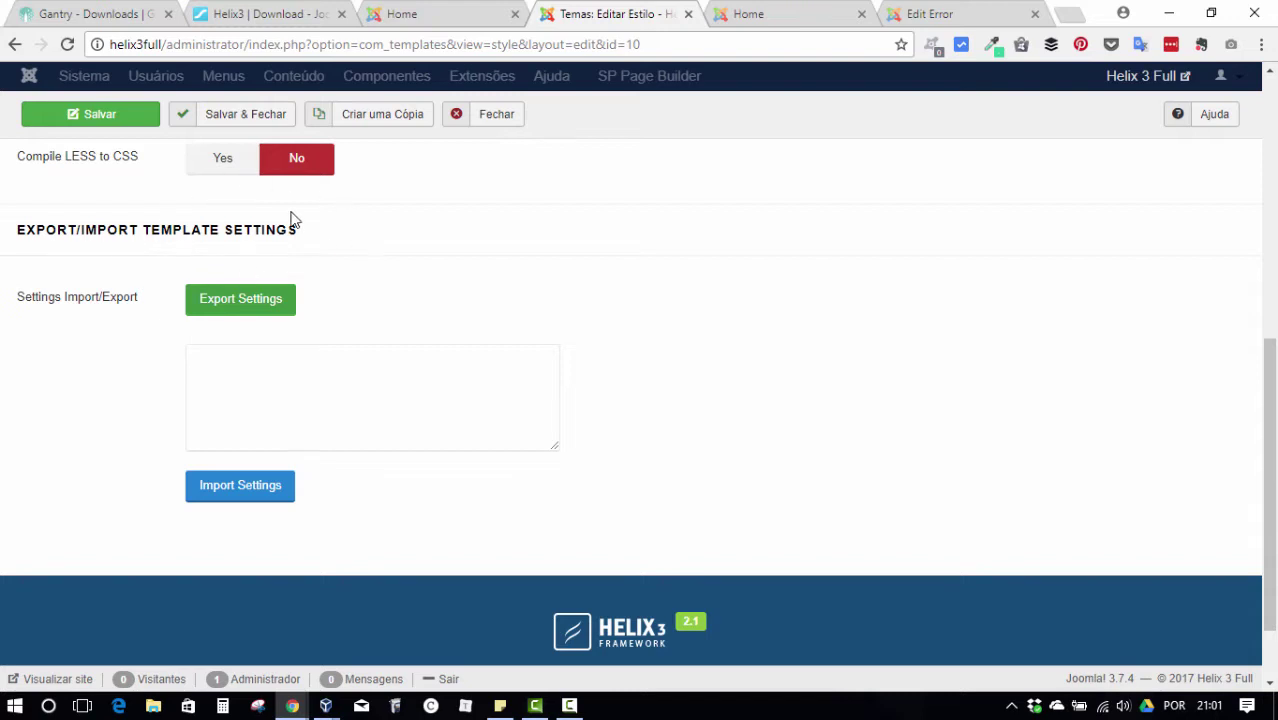
pyautogui.click(271, 298)
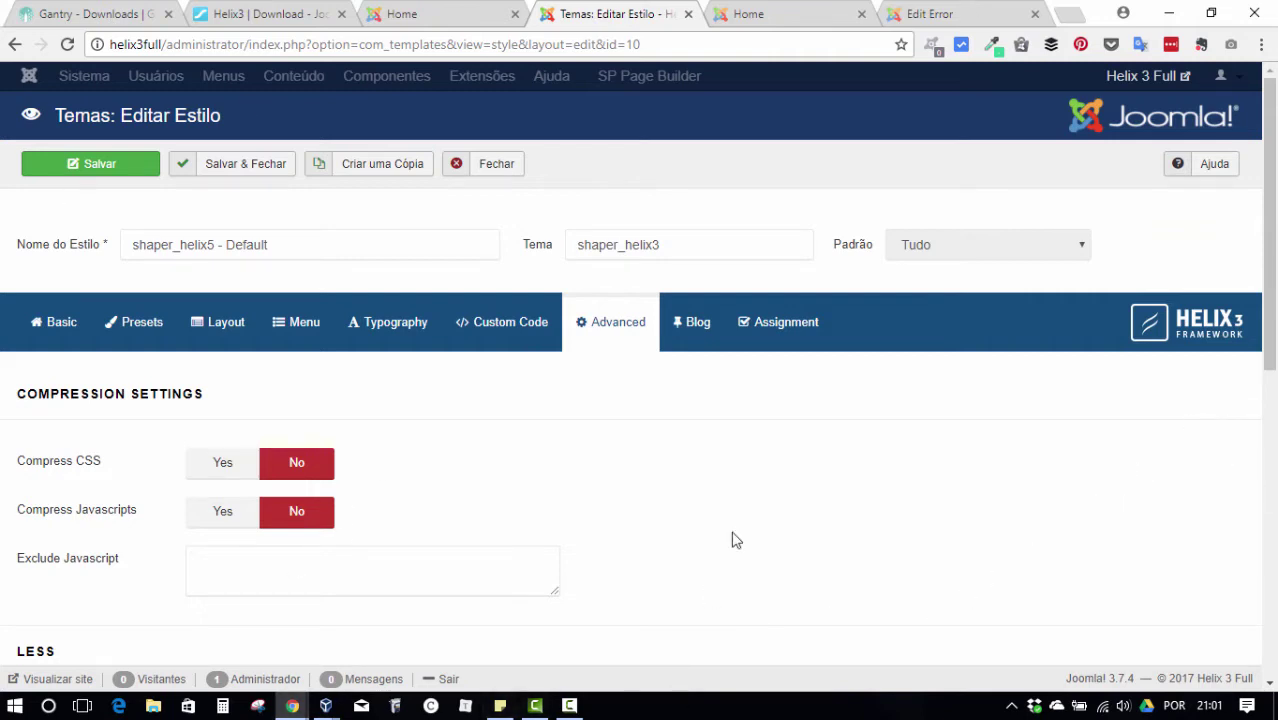
pyautogui.scroll(-4, 686, 461)
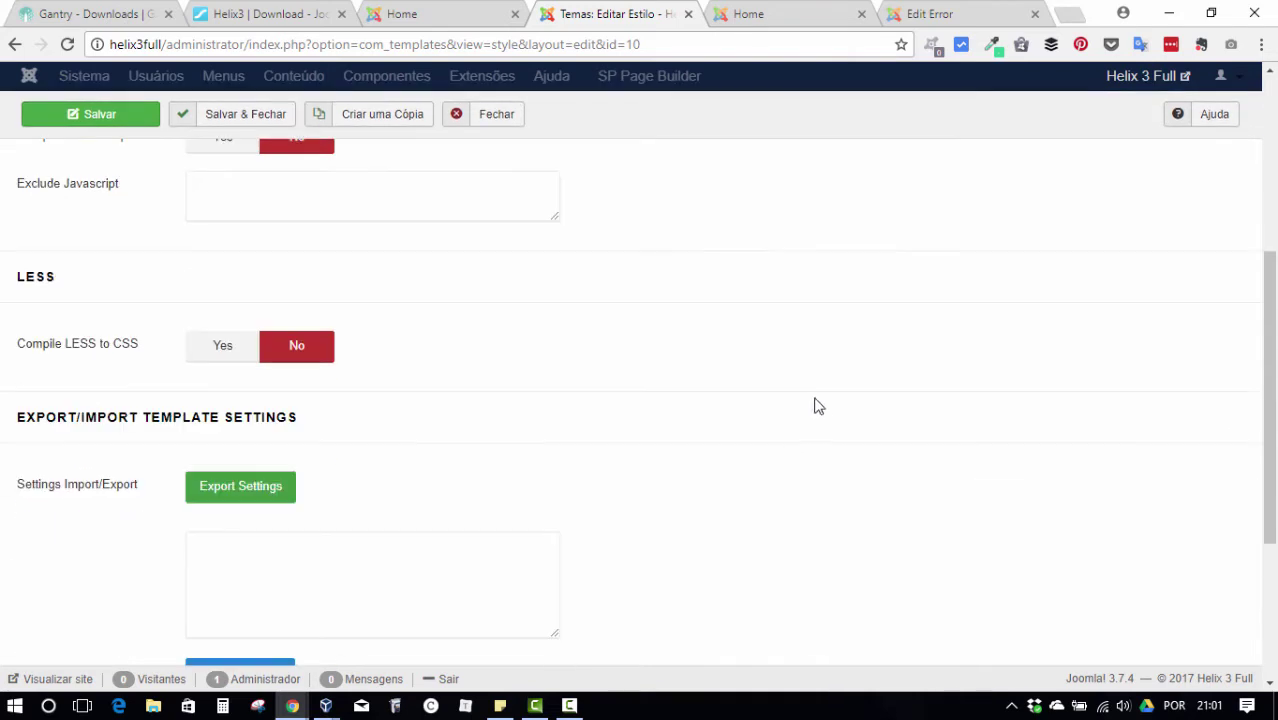
pyautogui.scroll(-3, 565, 408)
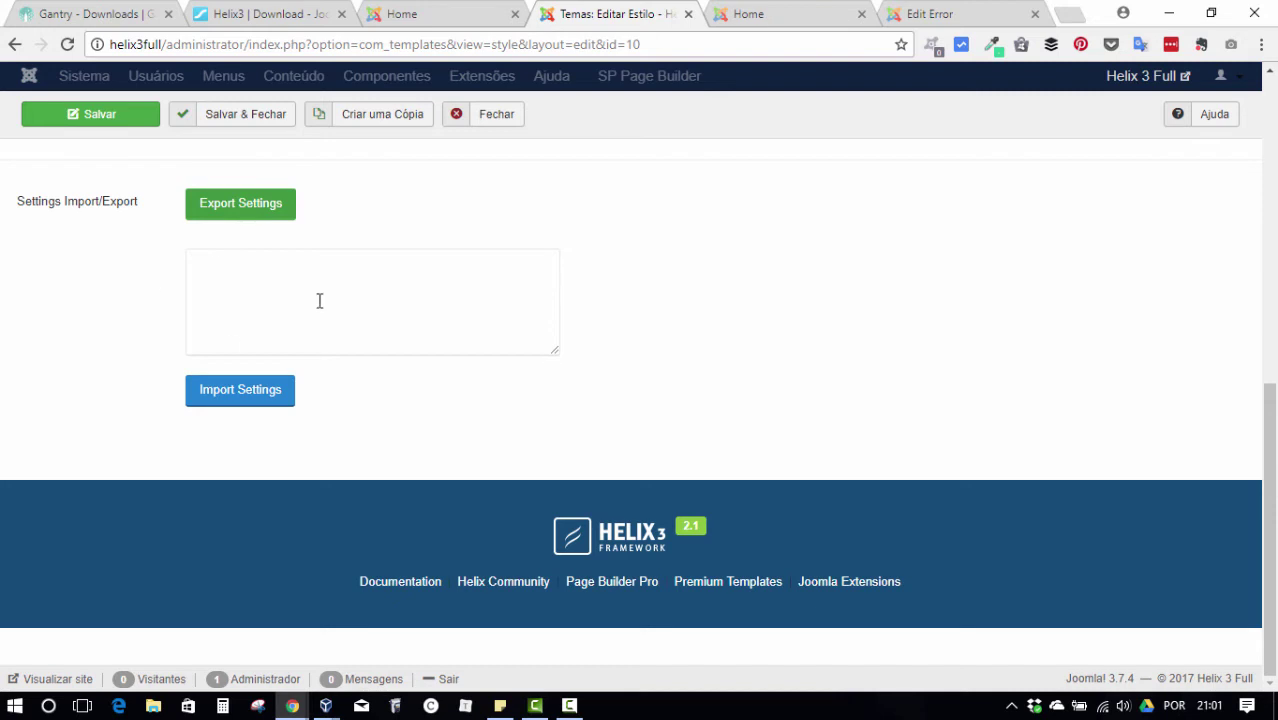
pyautogui.scroll(10, 262, 345)
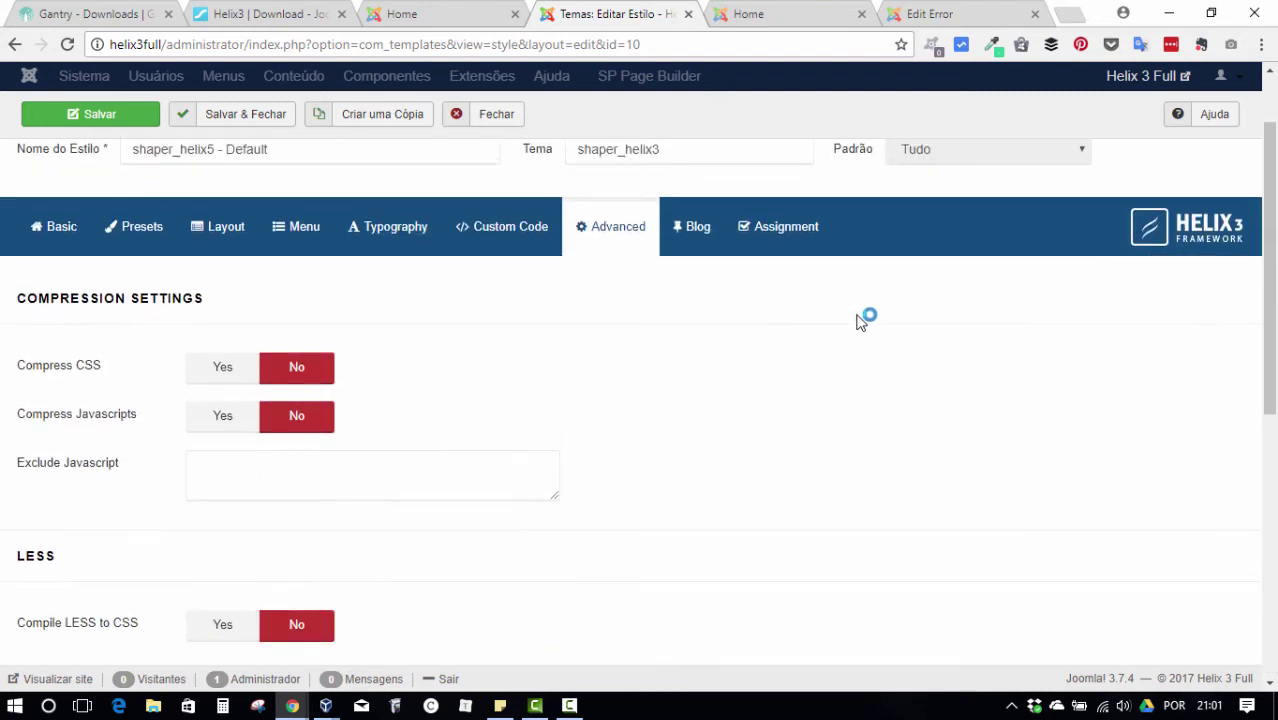